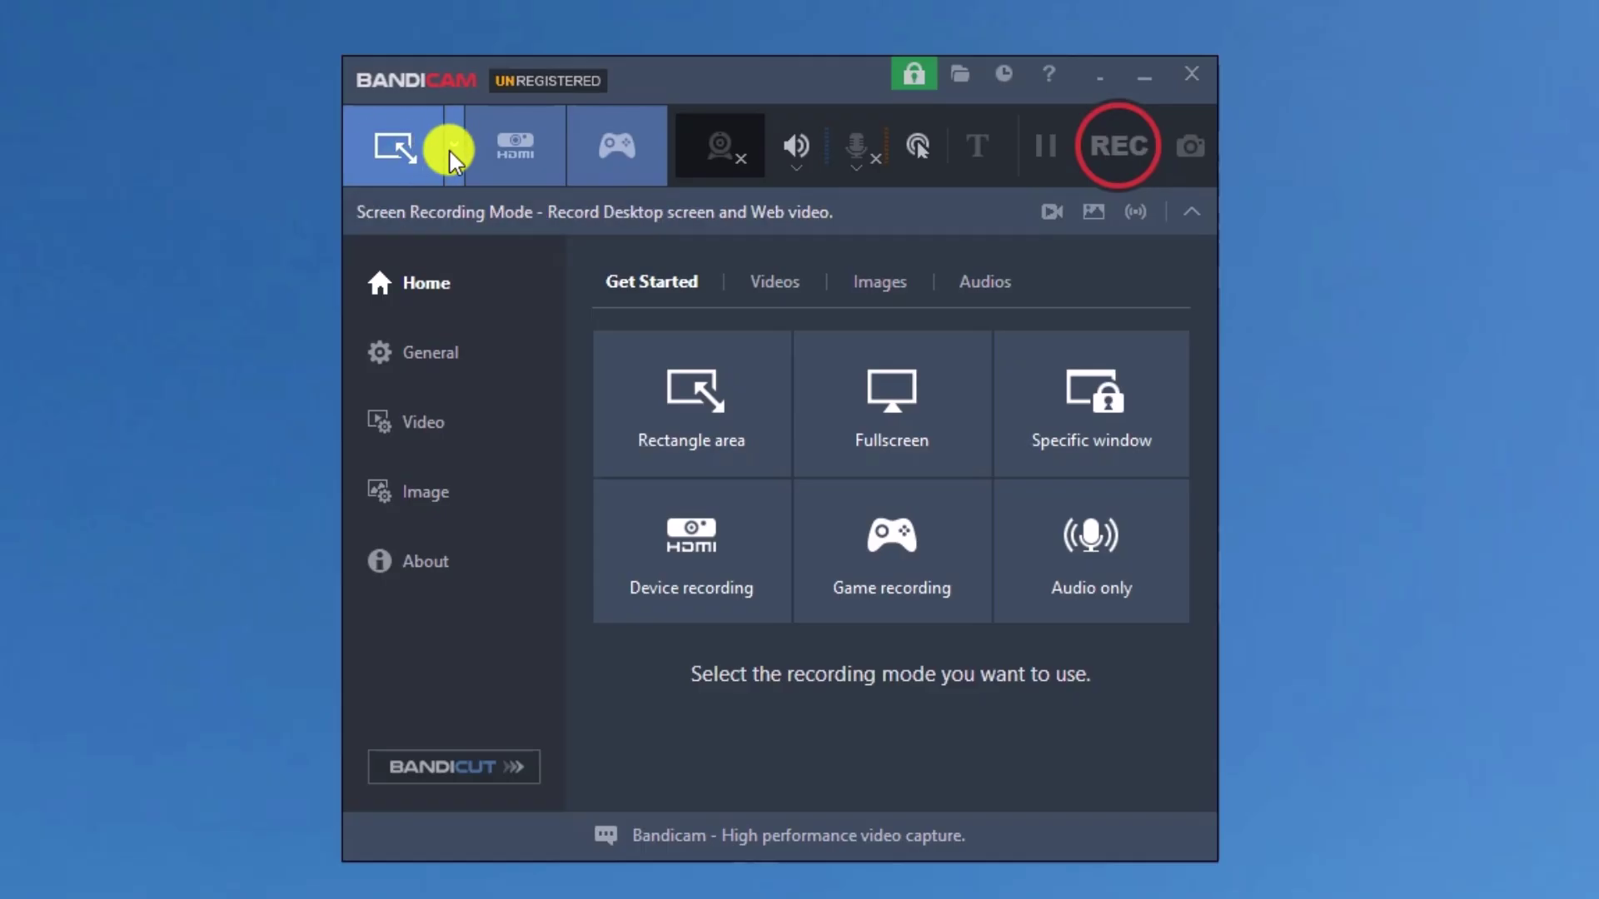
Step: Switch to Rectangle on a screen mode with a 630x580 capture area framed
left_click(450, 148)
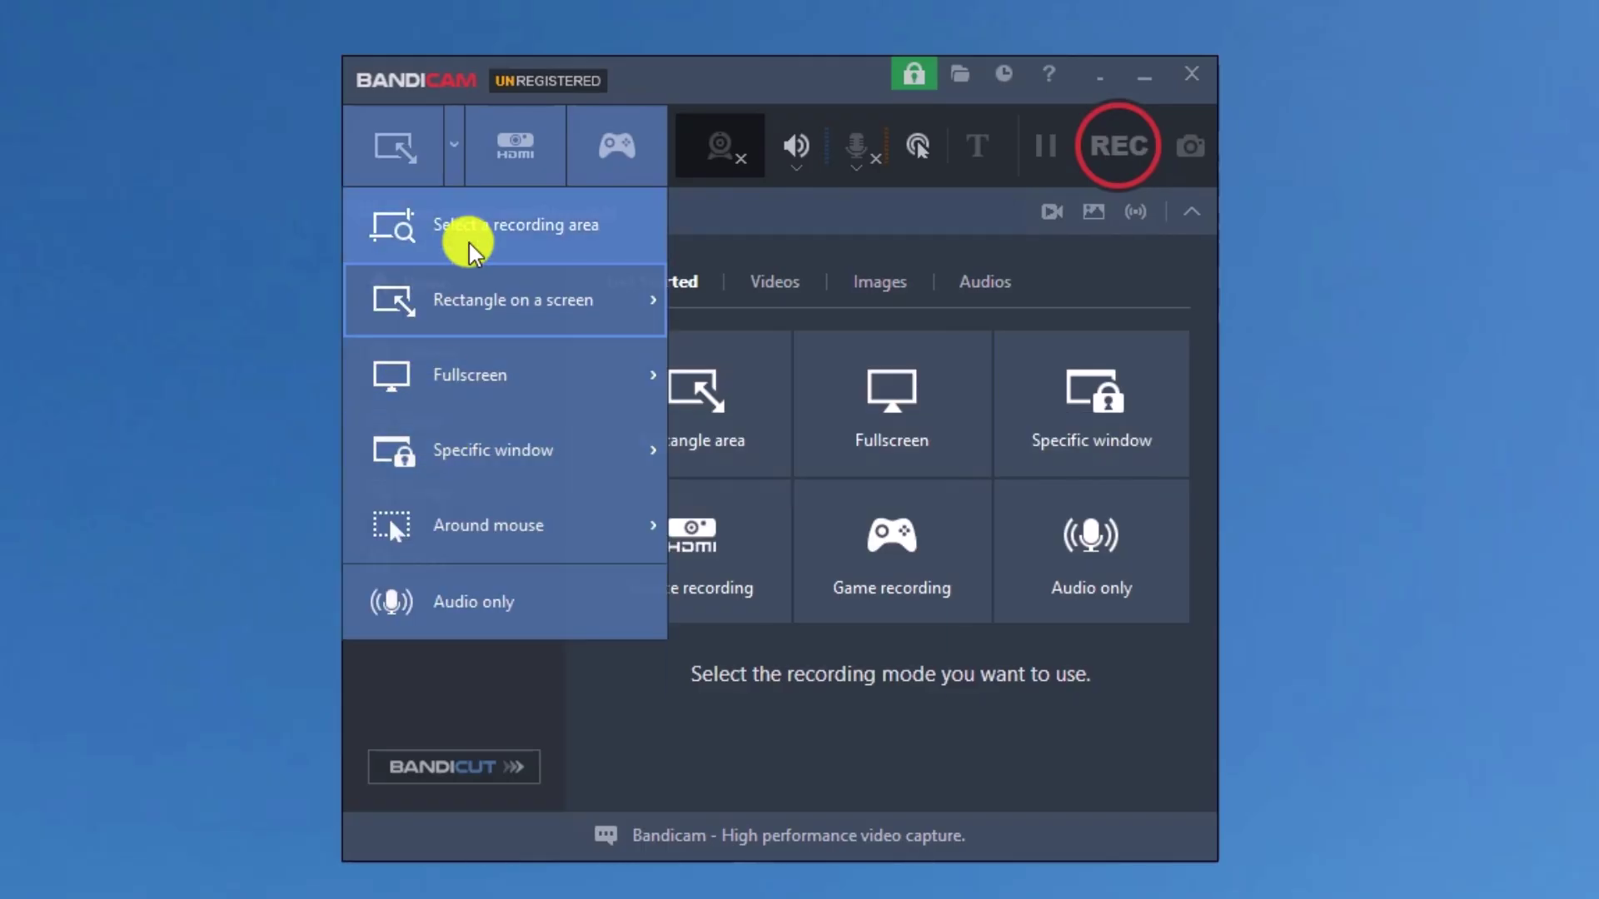
left_click(531, 238)
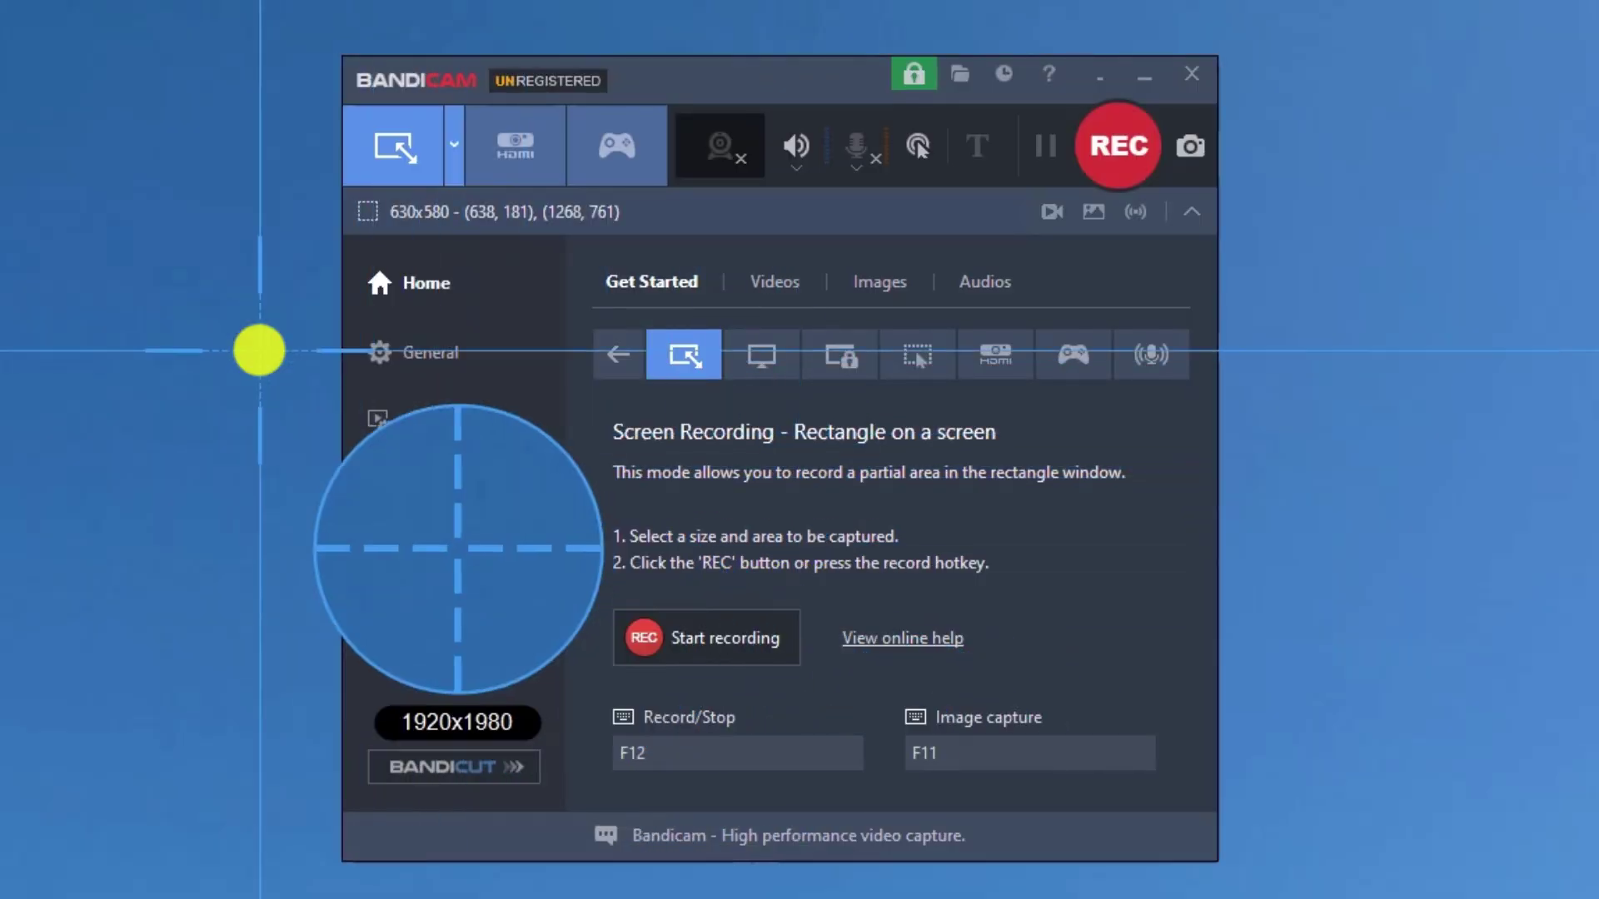
key("Escape")
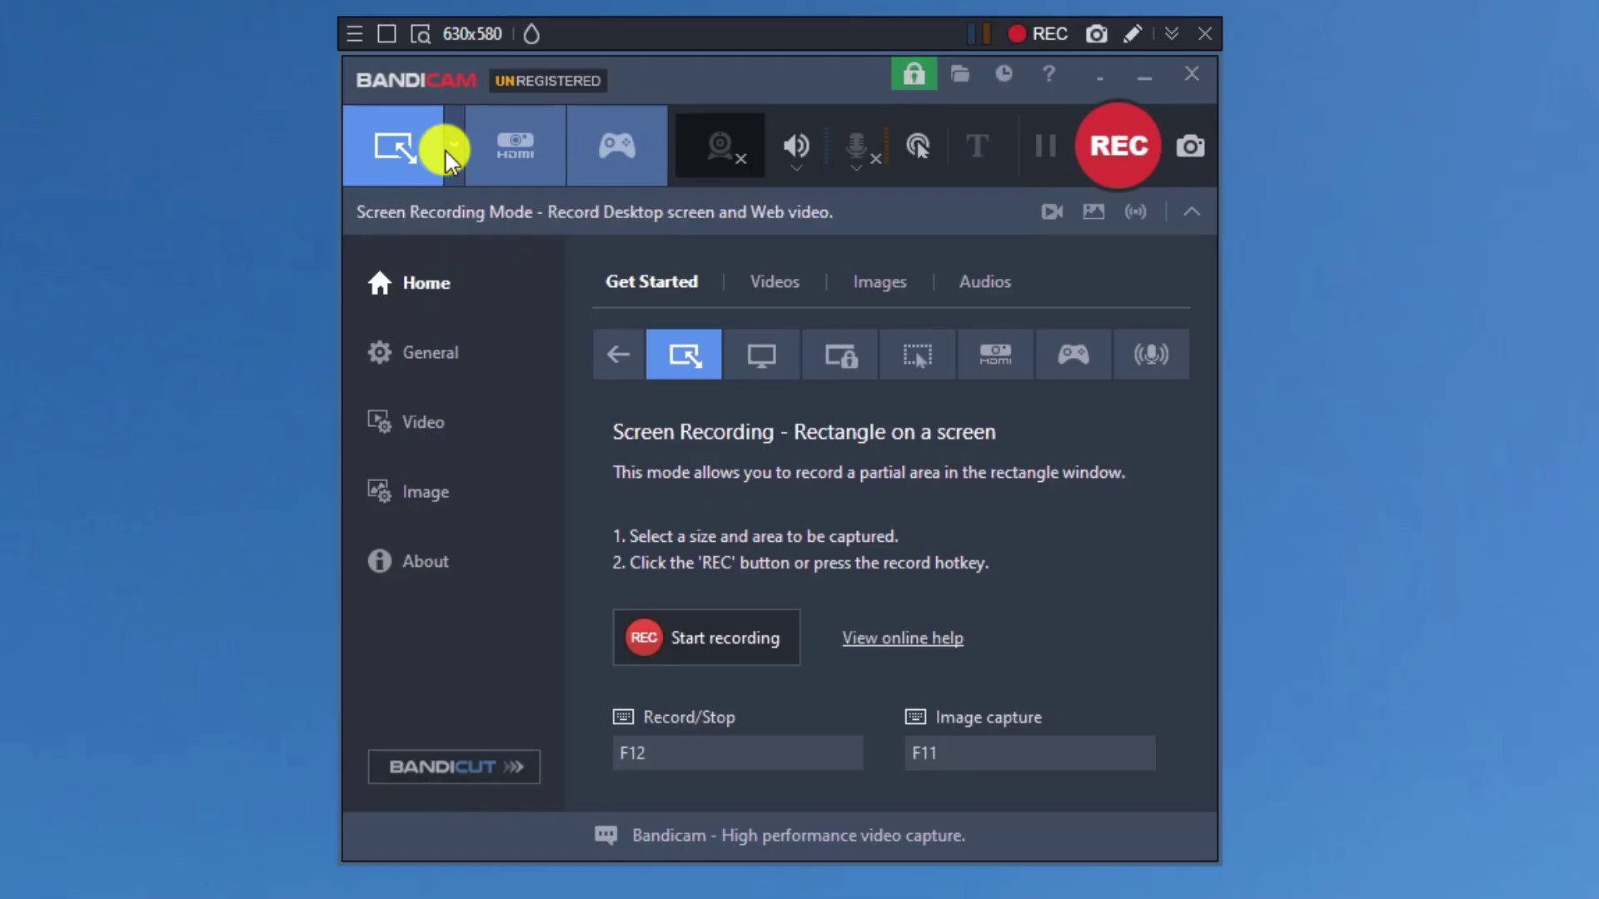
left_click(442, 150)
mouse_move(435, 314)
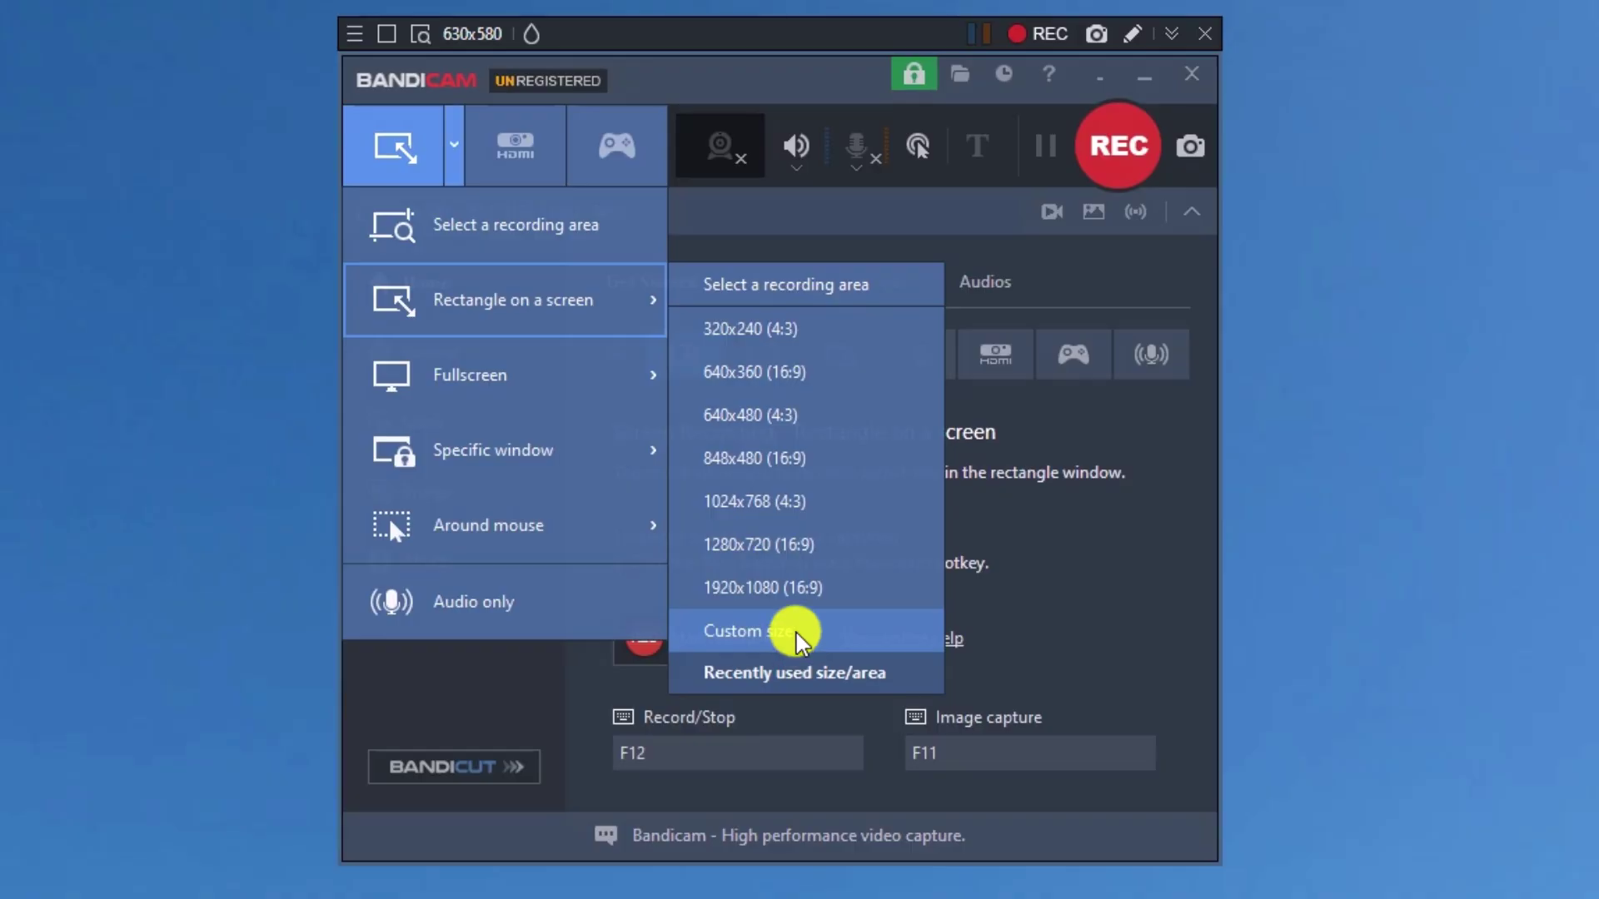
mouse_move(582, 371)
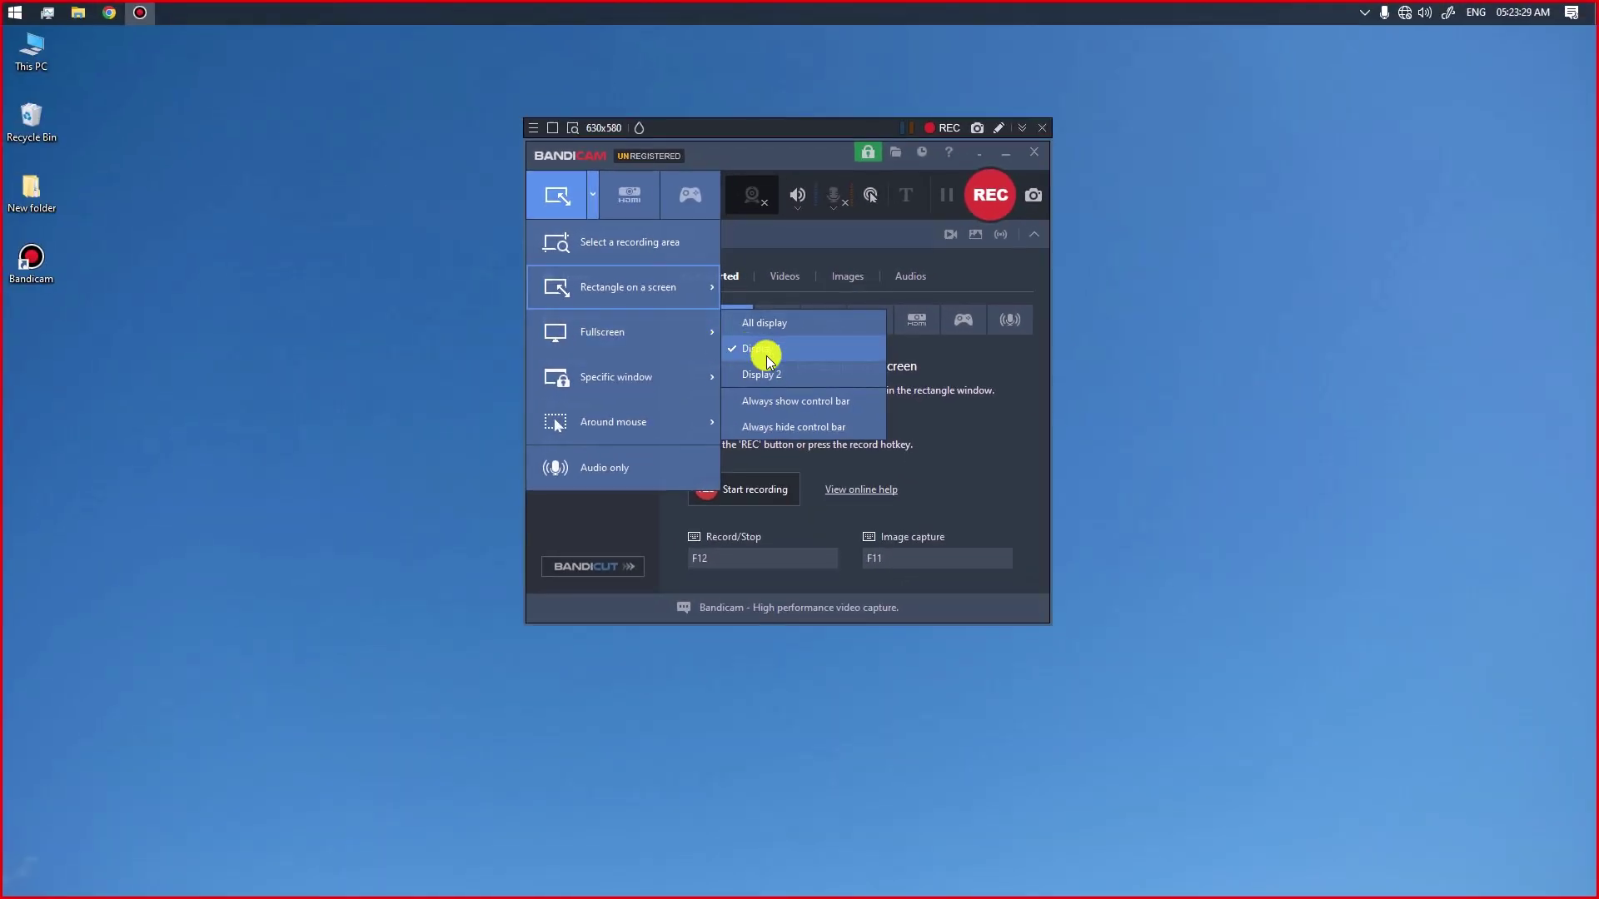
mouse_move(627, 389)
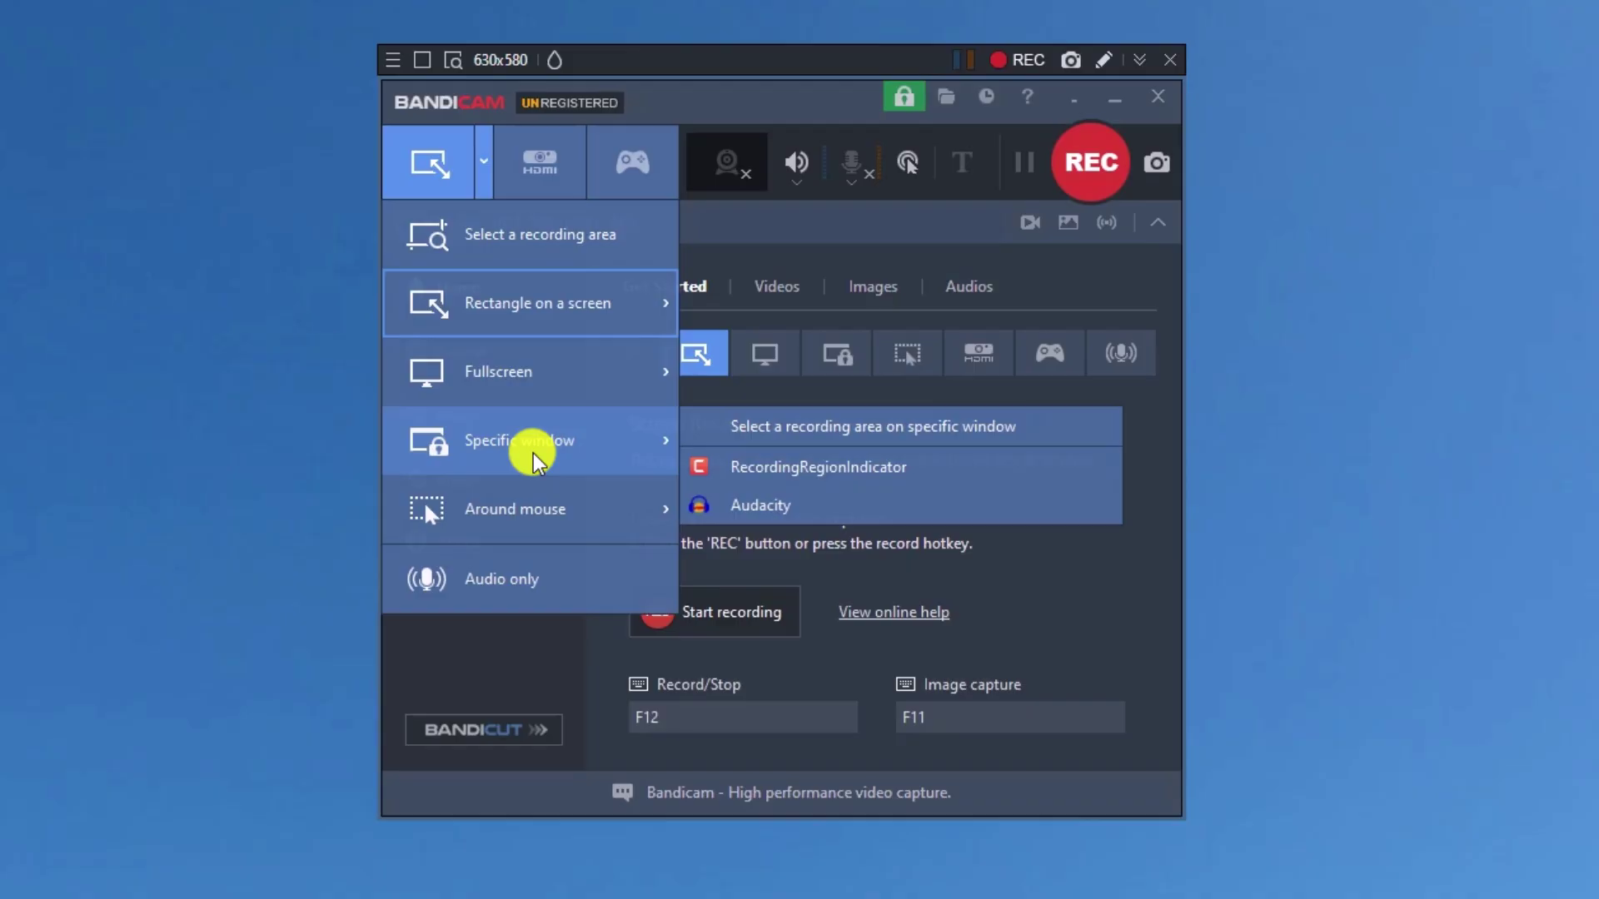
mouse_move(531, 504)
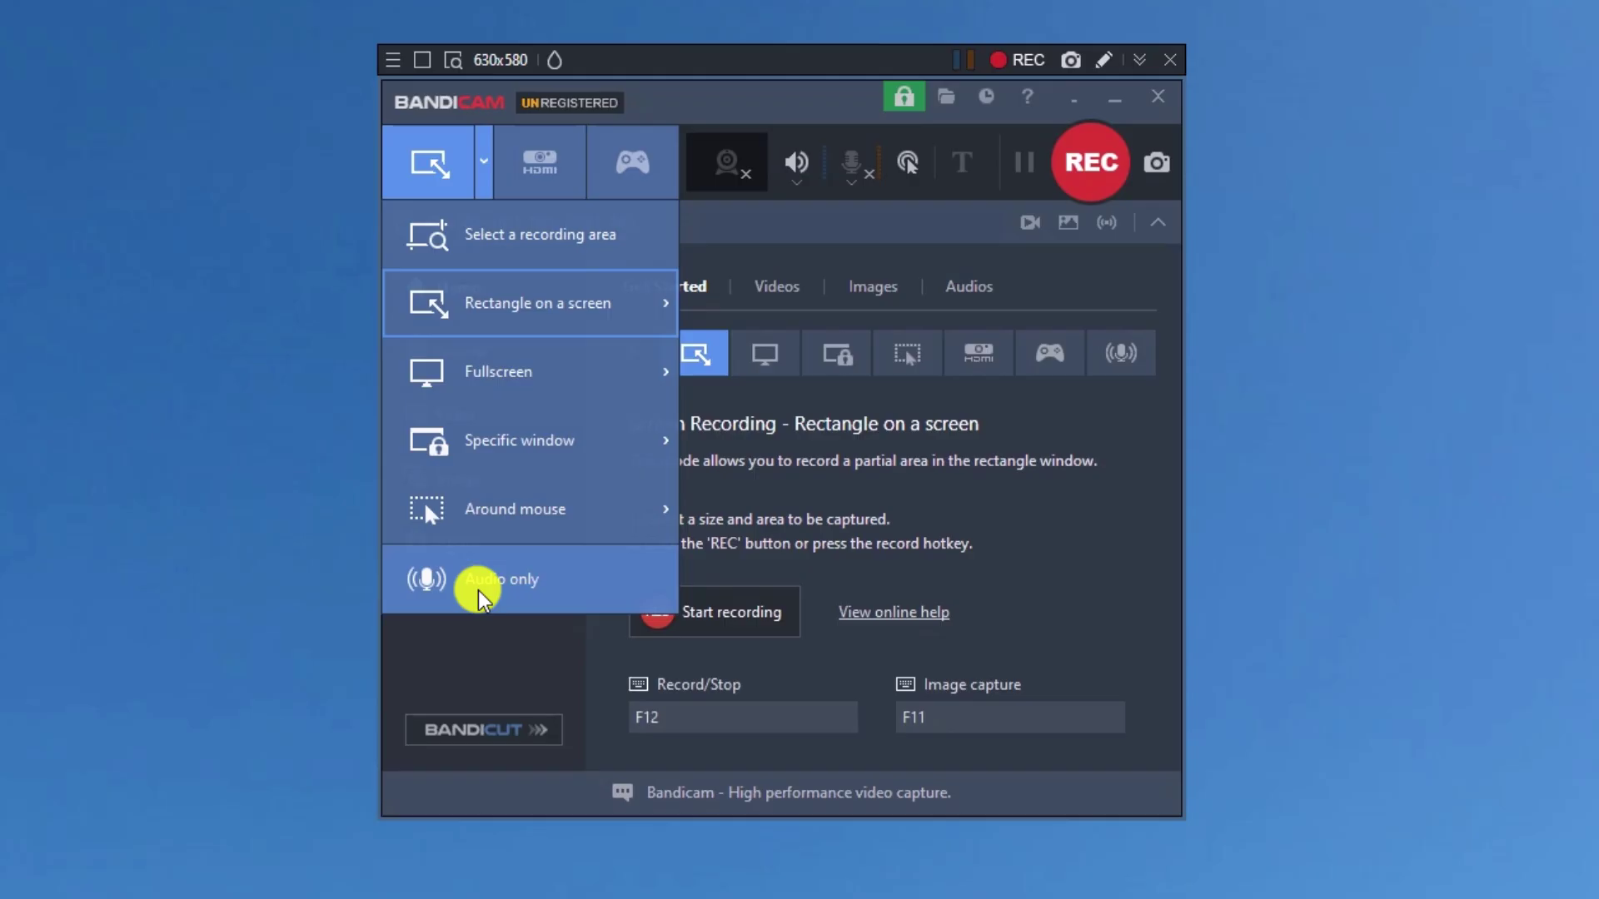
key("Escape")
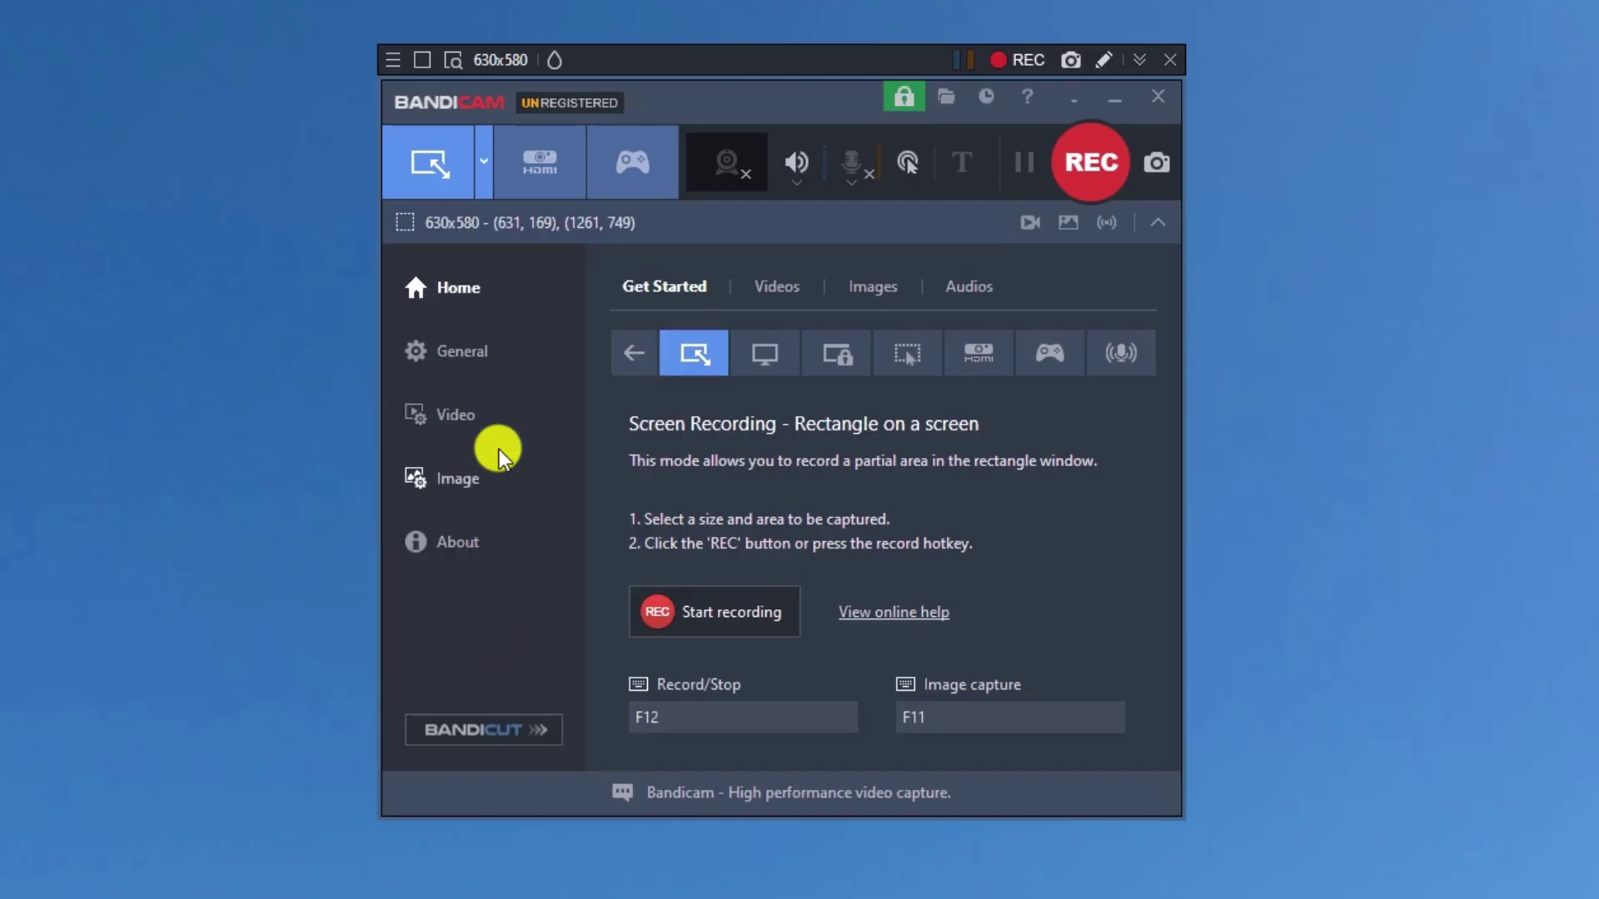
Step: Deselect Rectangle on a screen so no recording mode is selected on the Home page
left_click(543, 172)
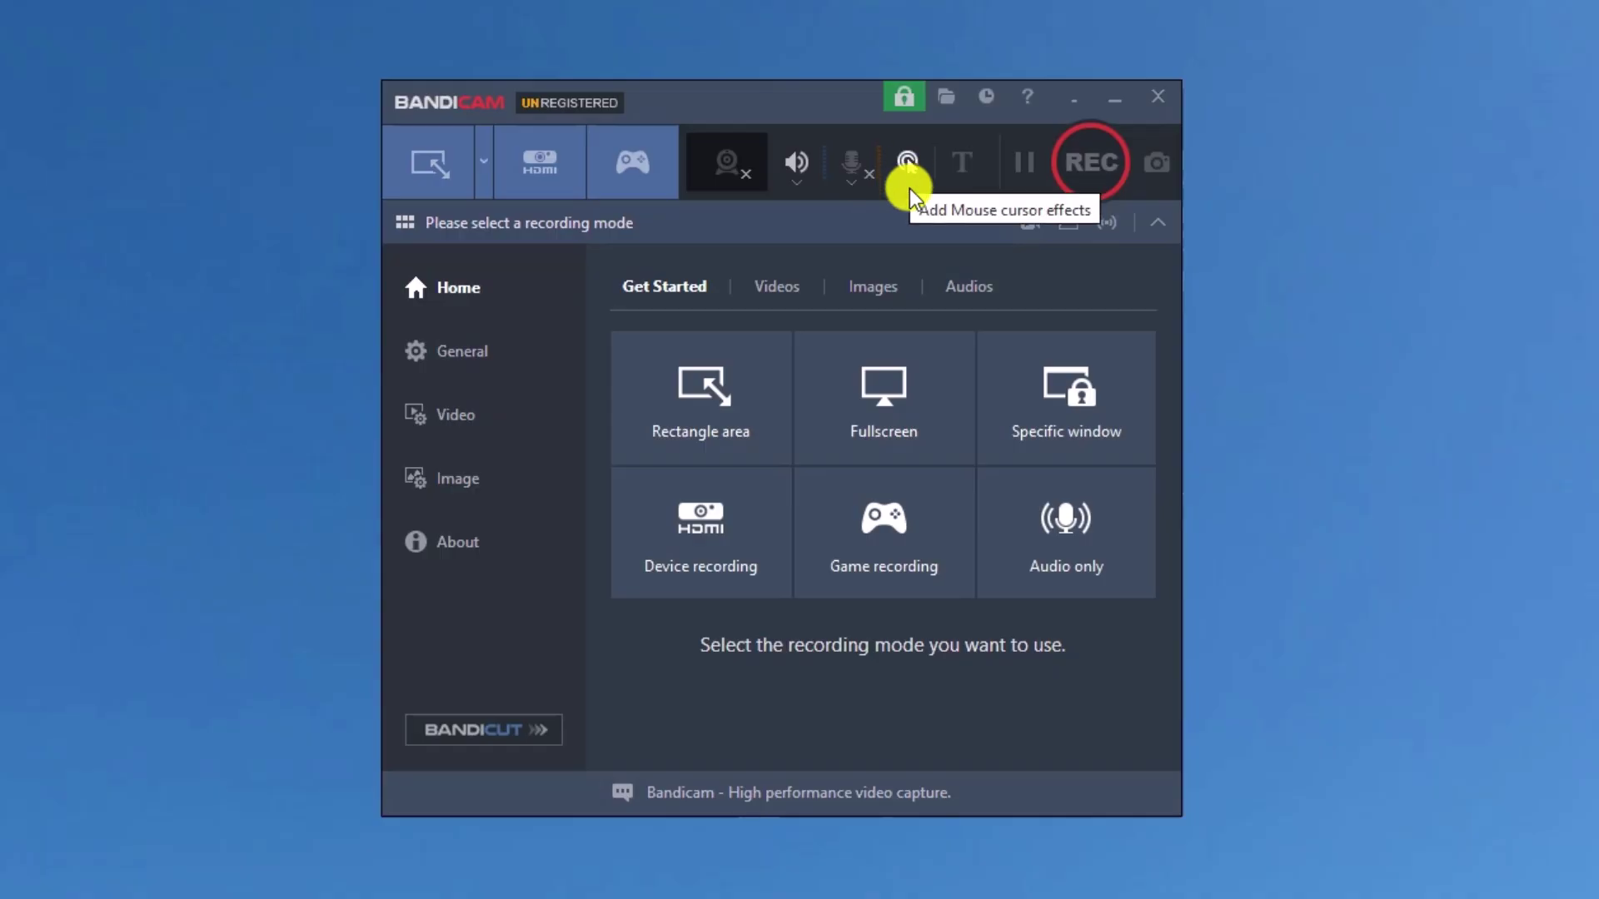
left_click(910, 162)
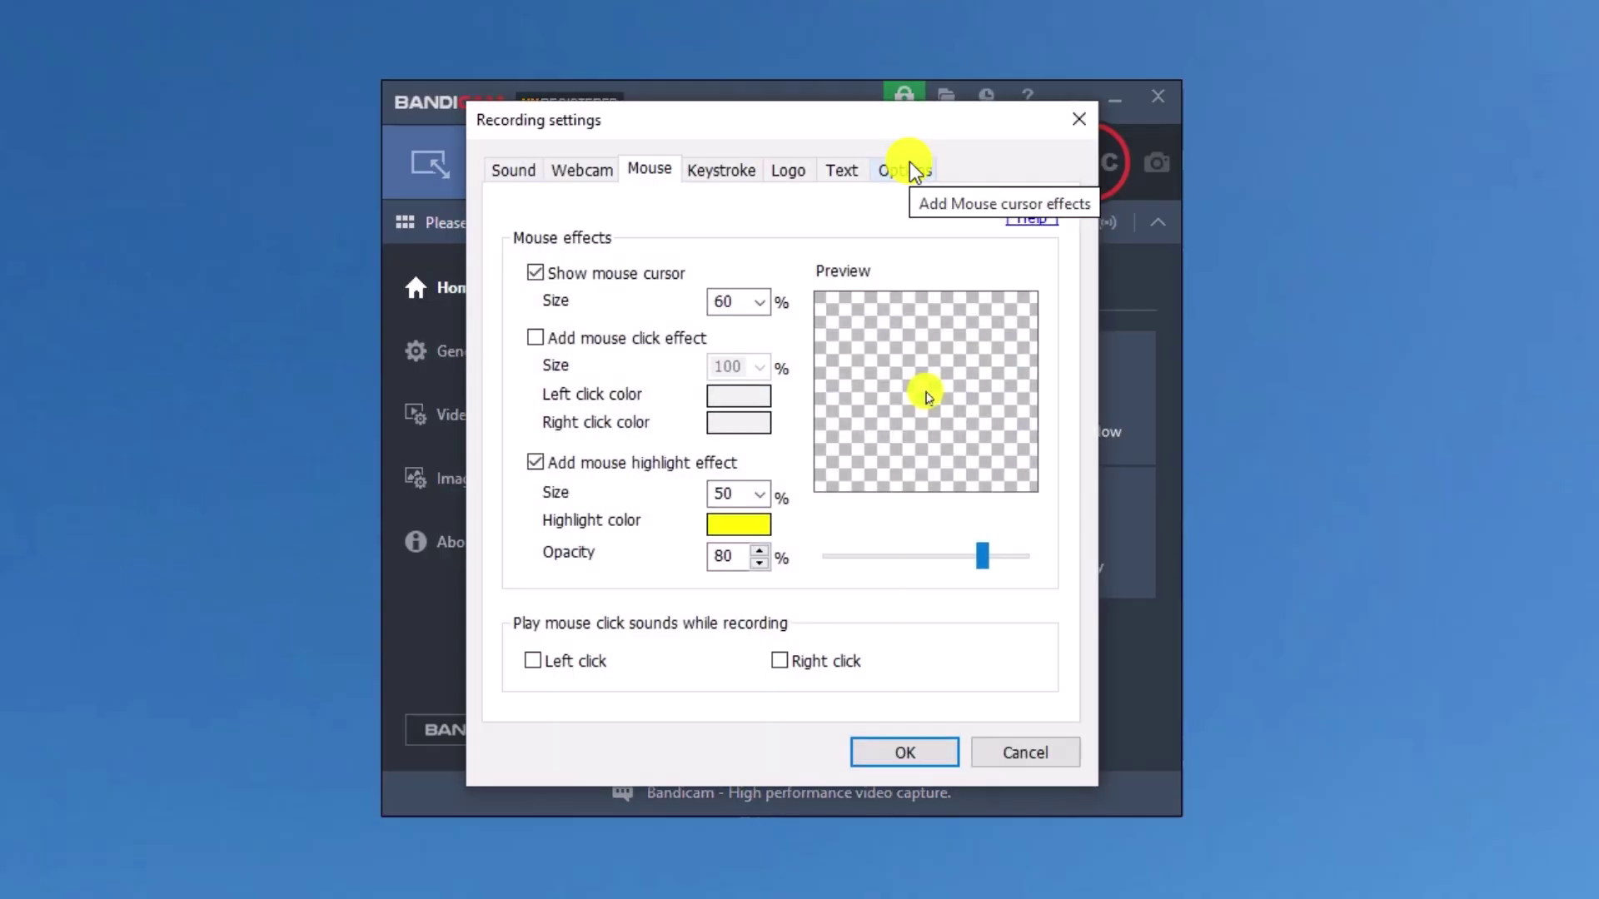
left_click(540, 271)
left_click(537, 272)
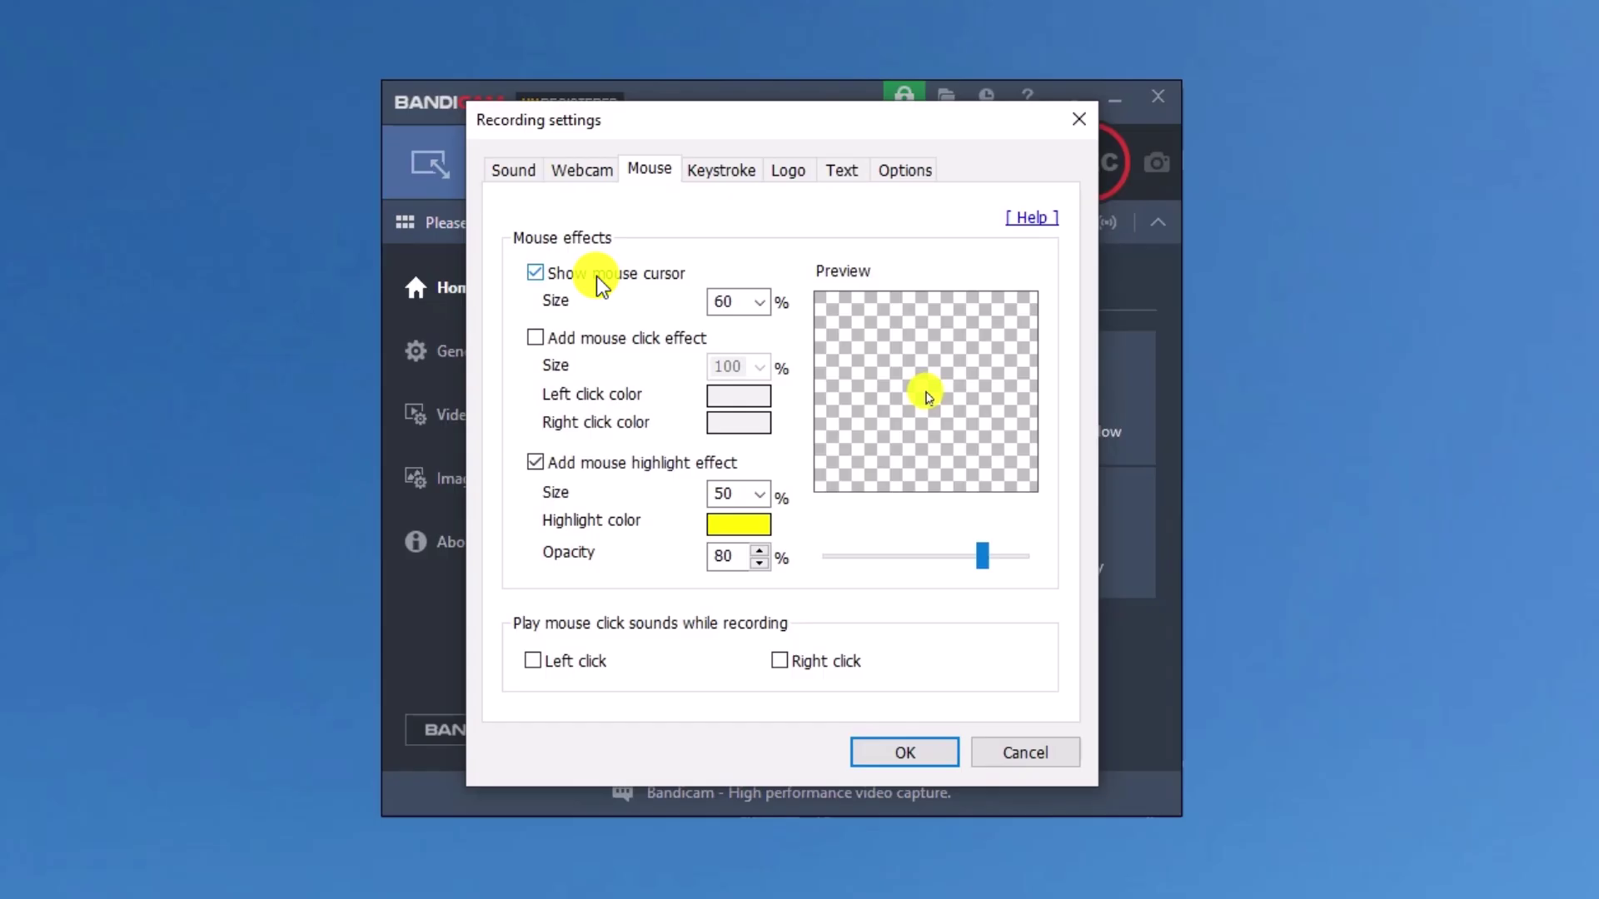
left_click(535, 336)
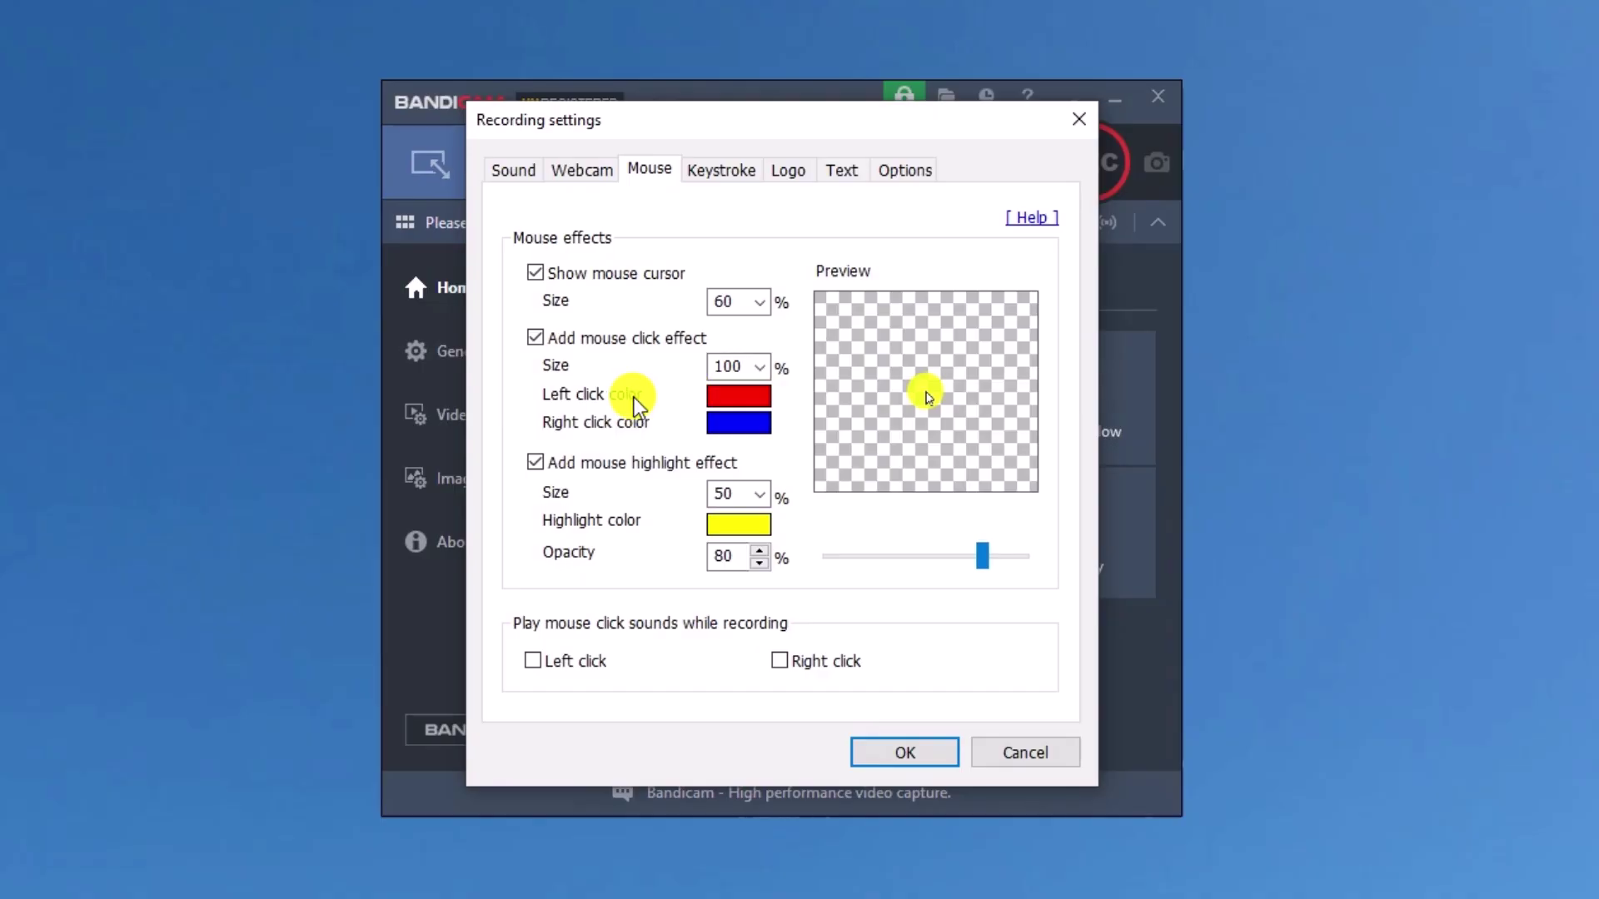
left_click(535, 338)
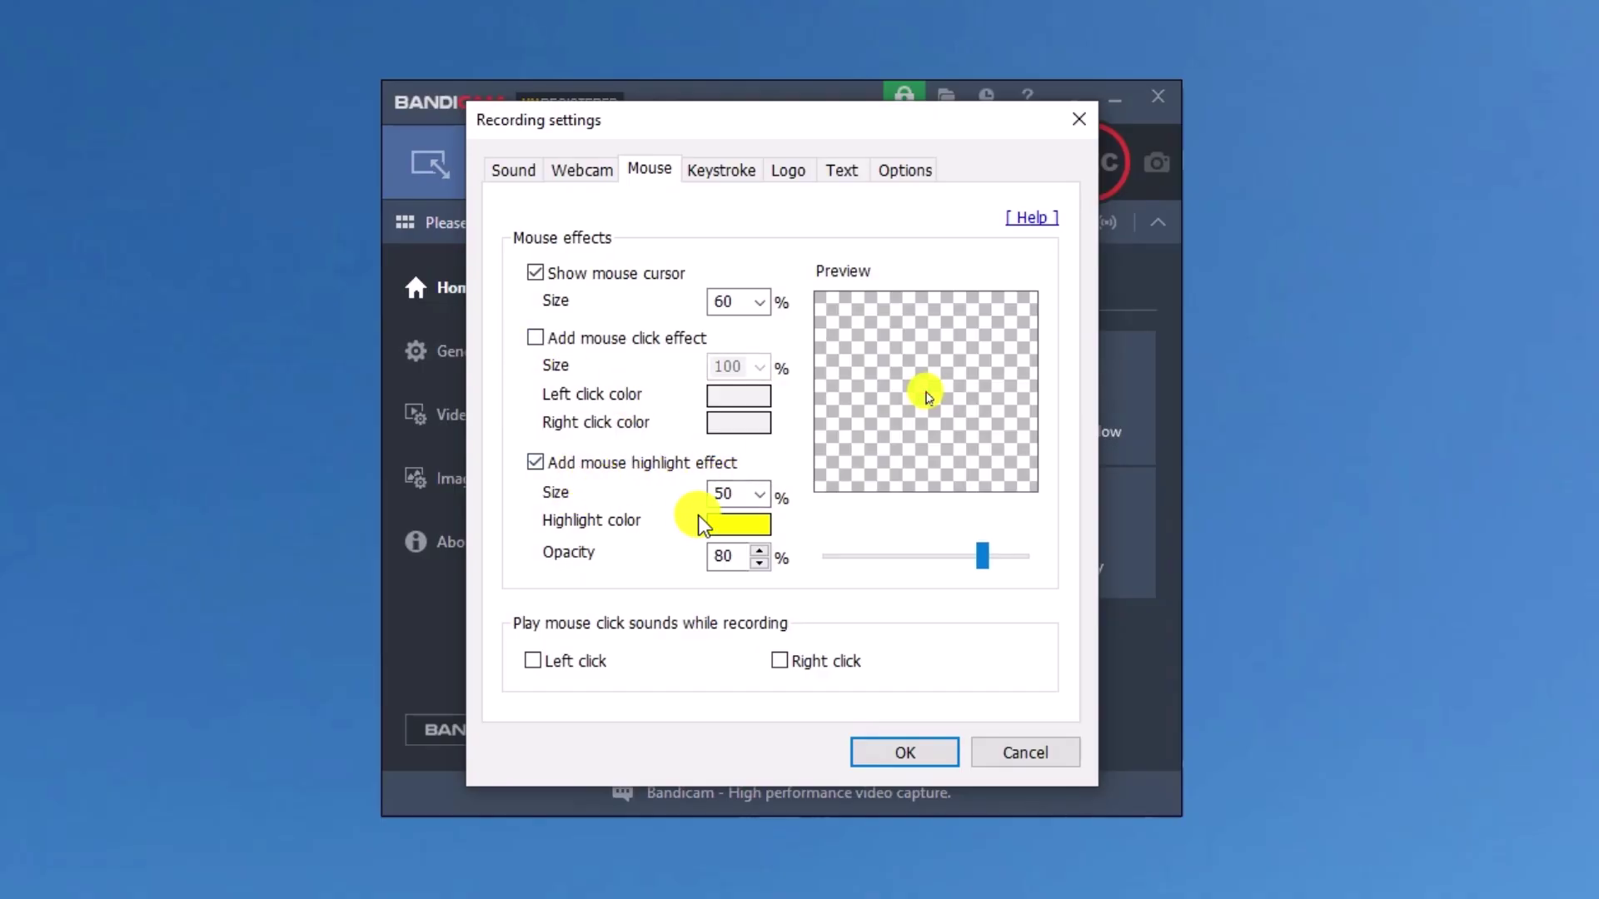
left_click(737, 532)
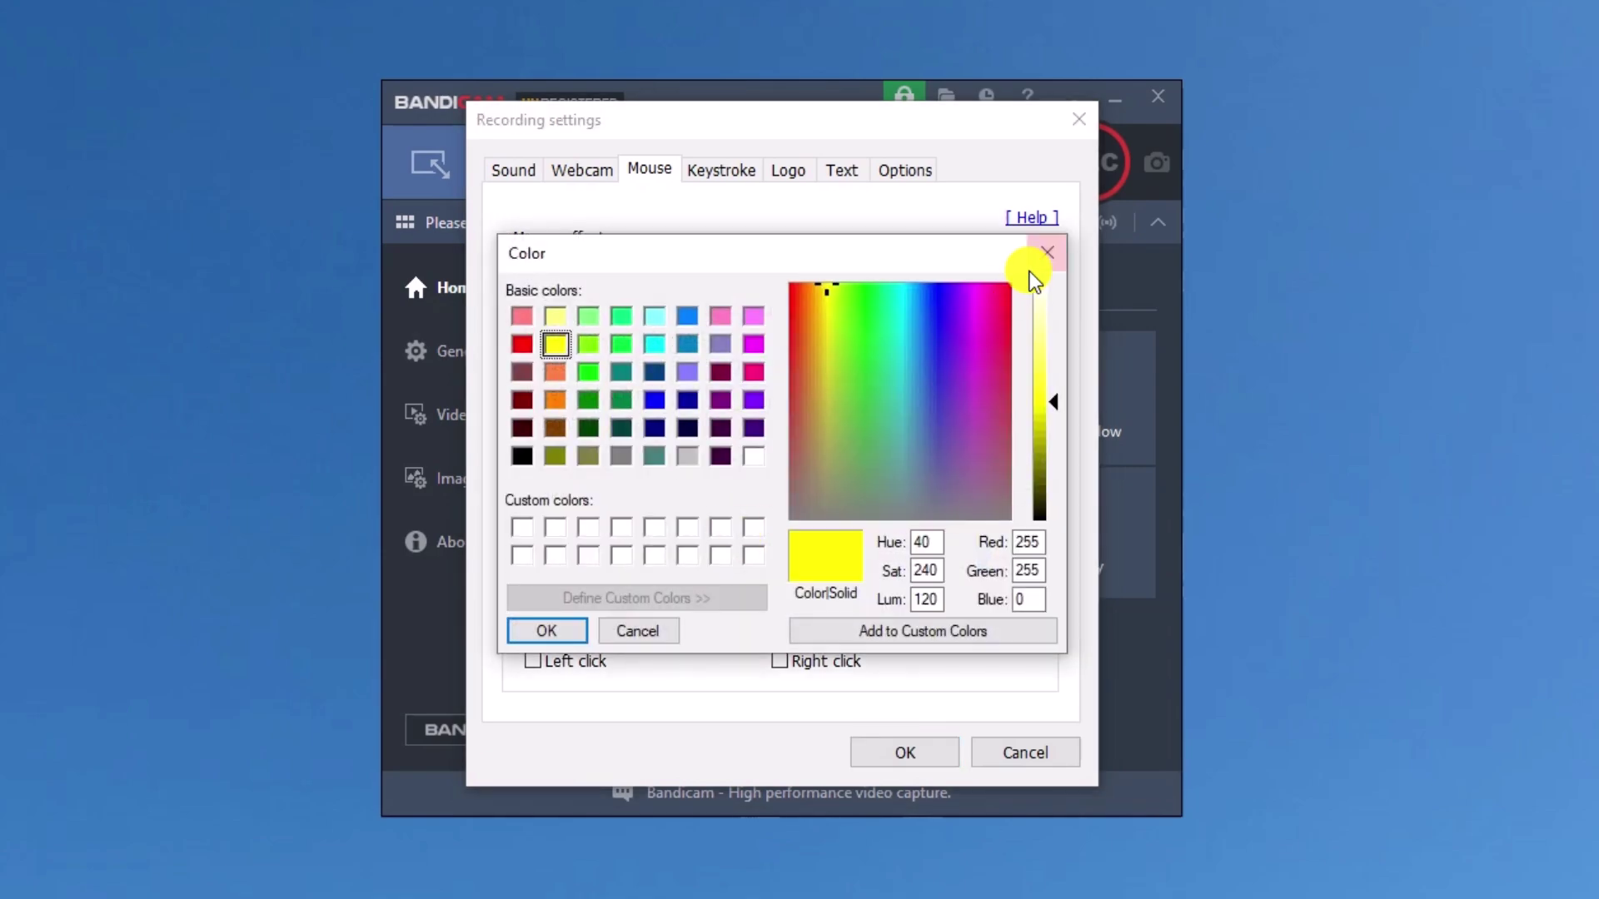
left_click(1044, 252)
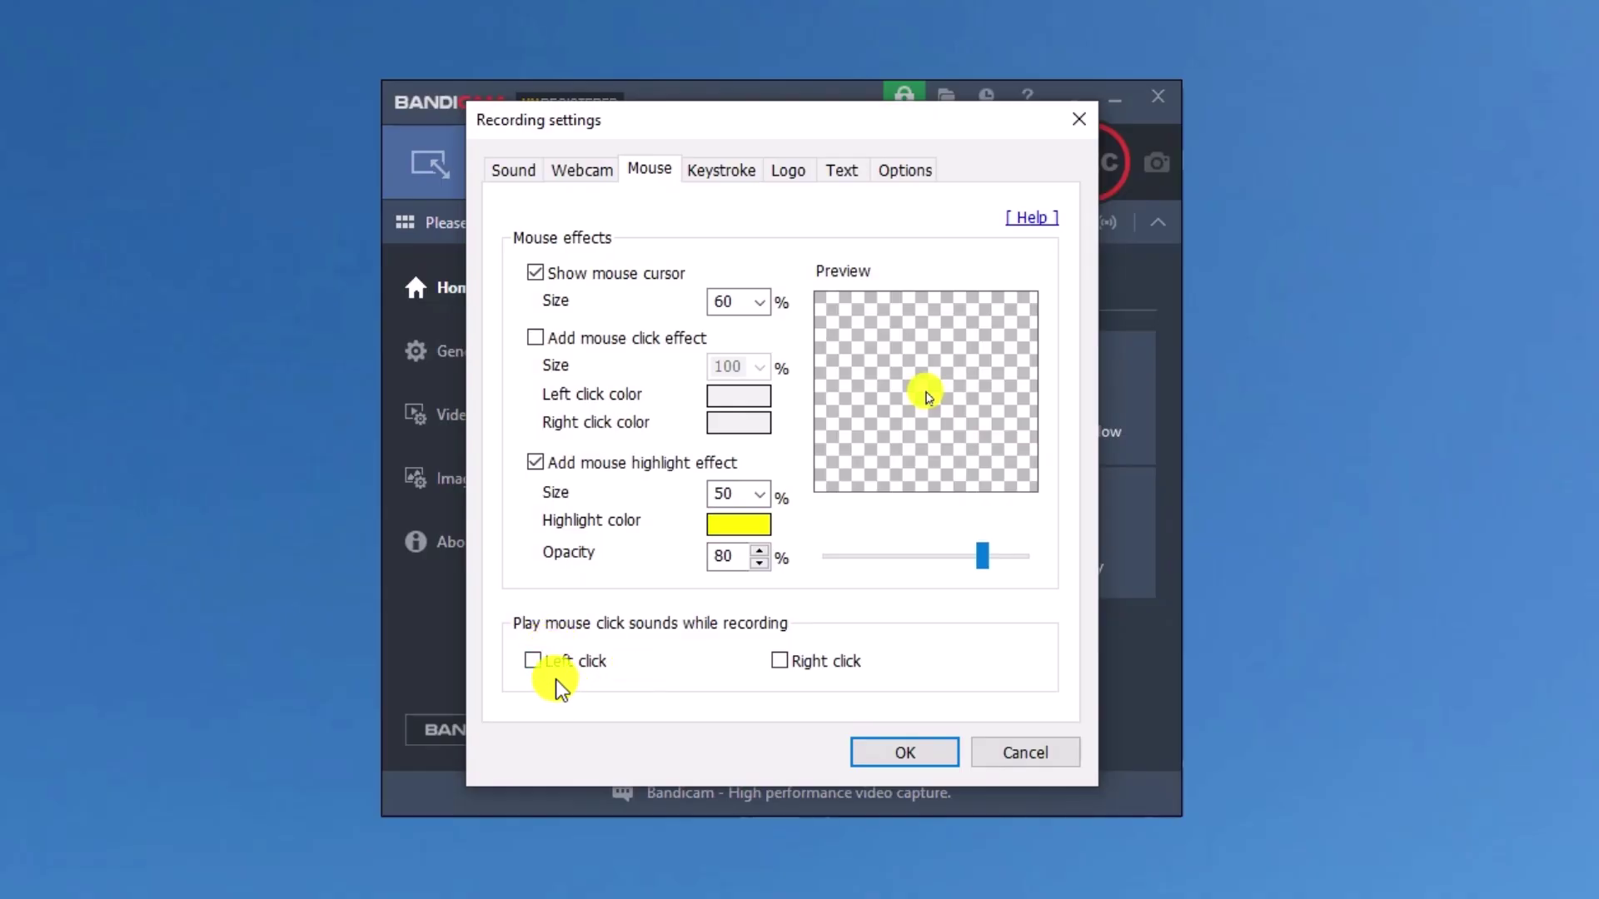
key("Return")
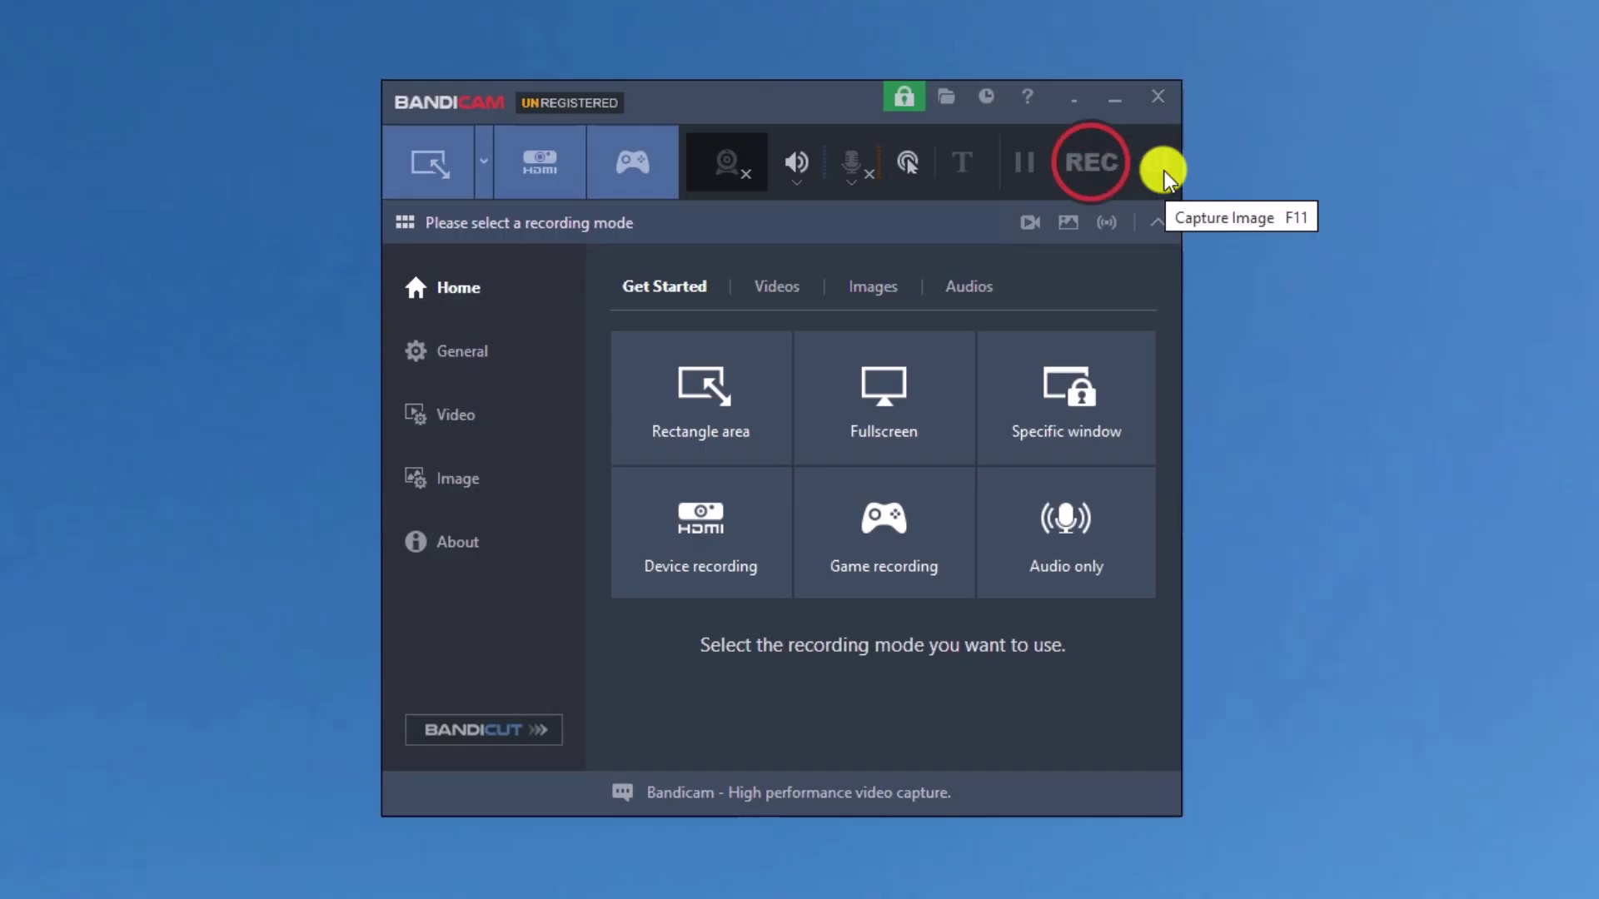
Step: Show the Recording settings Sound page, with sound recording on and the microphone disabled
left_click(905, 161)
left_click(506, 166)
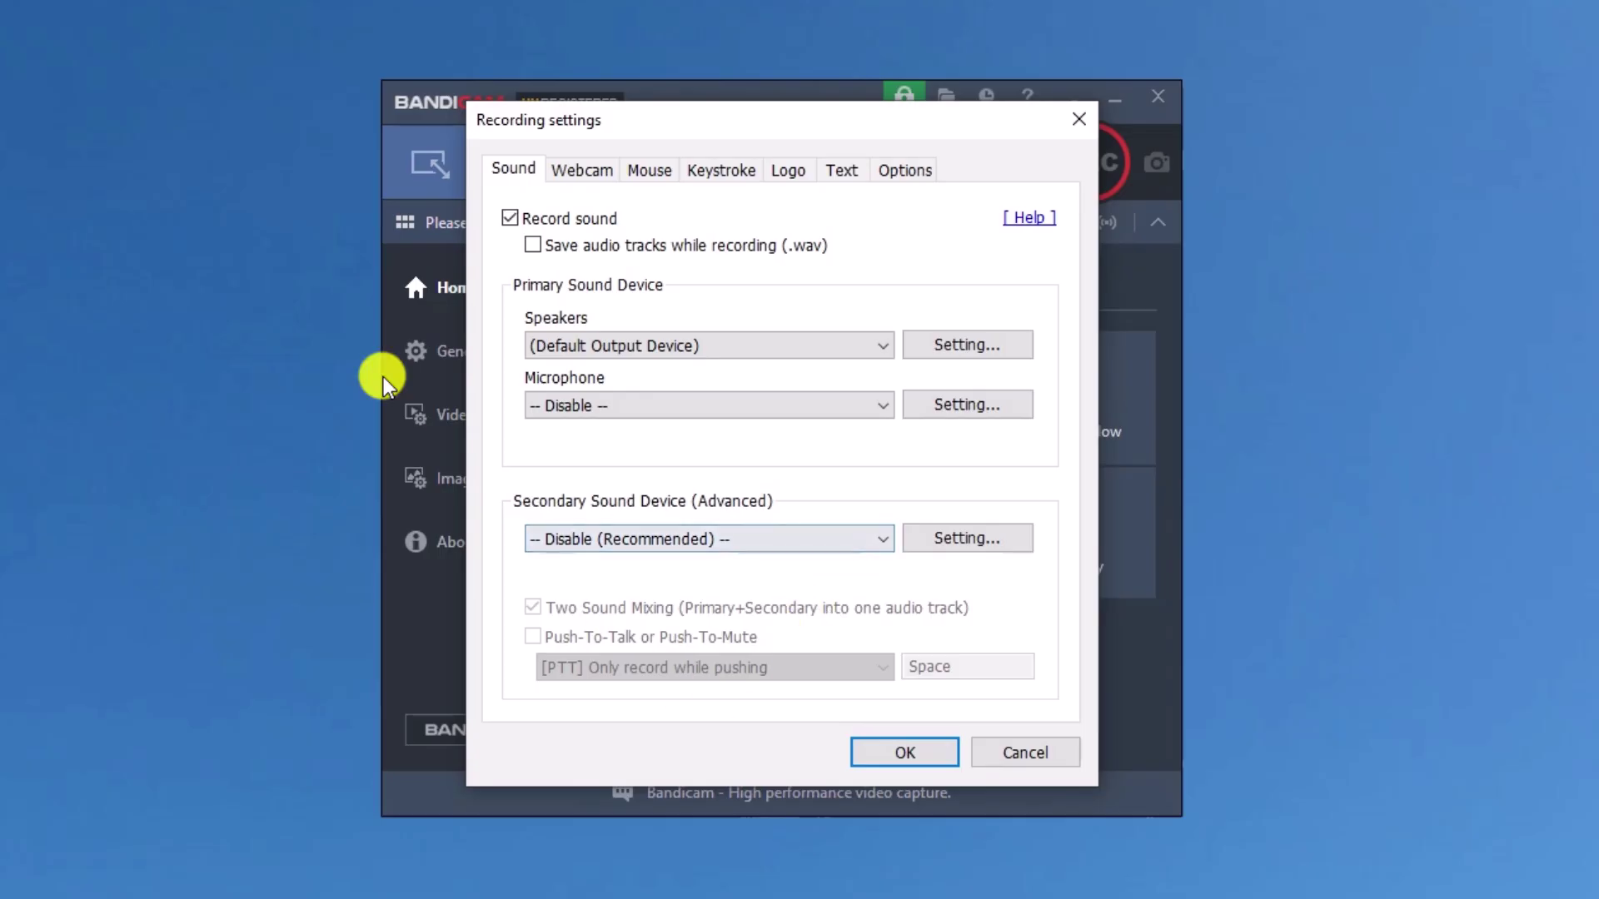
Step: Review the Webcam, Mouse, Keystroke, Logo, Text and Options pages, then cancel without changes
left_click(572, 174)
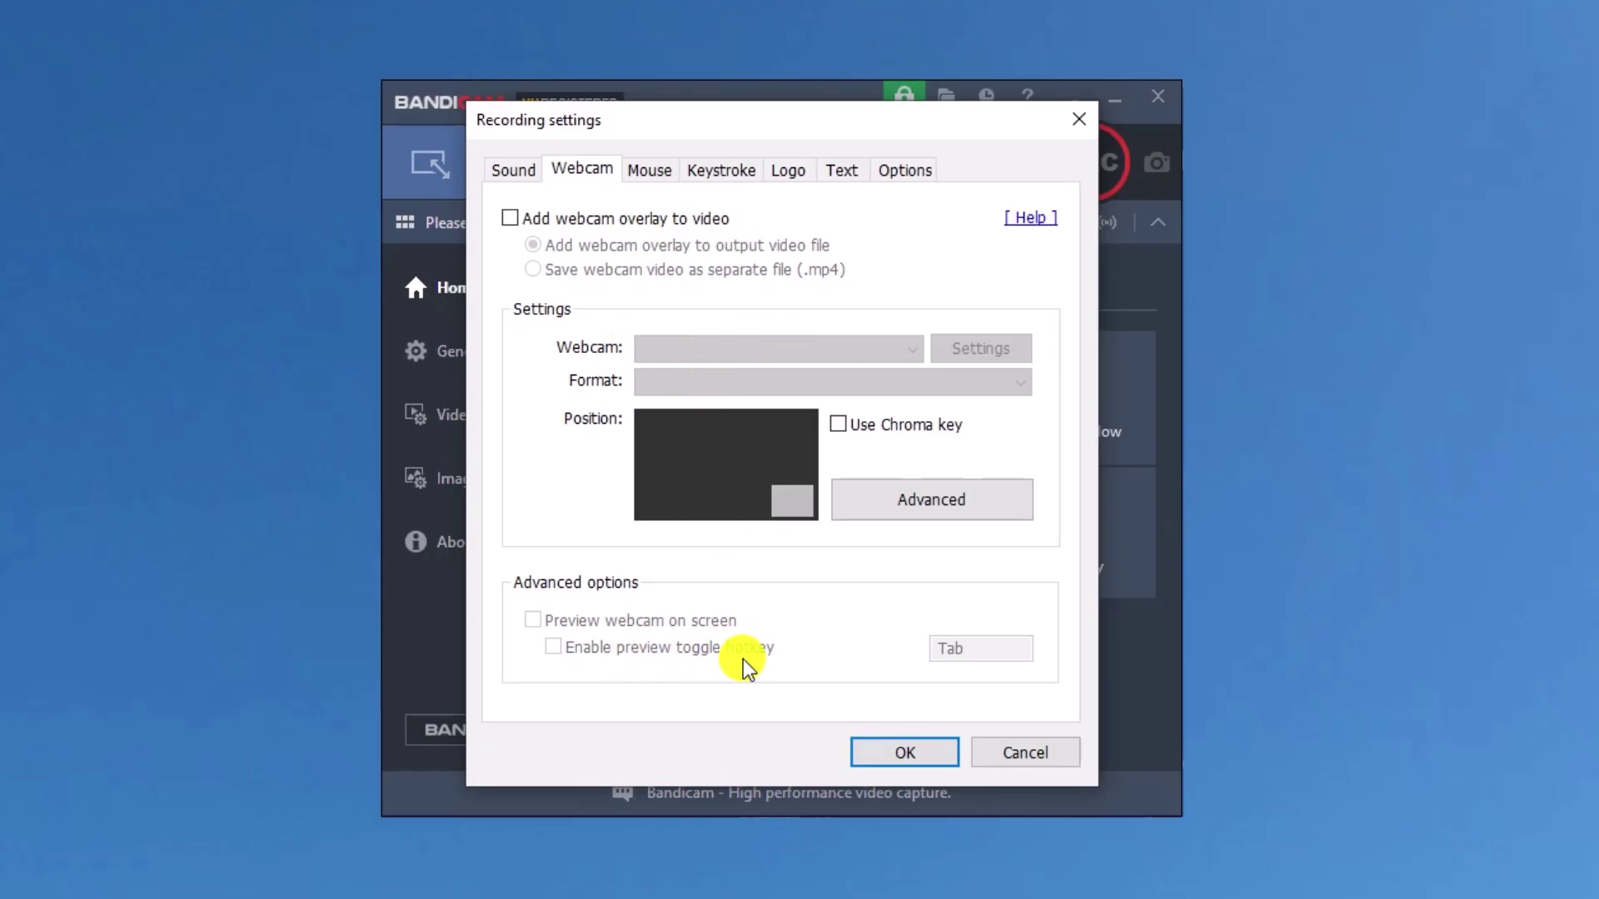
left_click(649, 170)
left_click(721, 170)
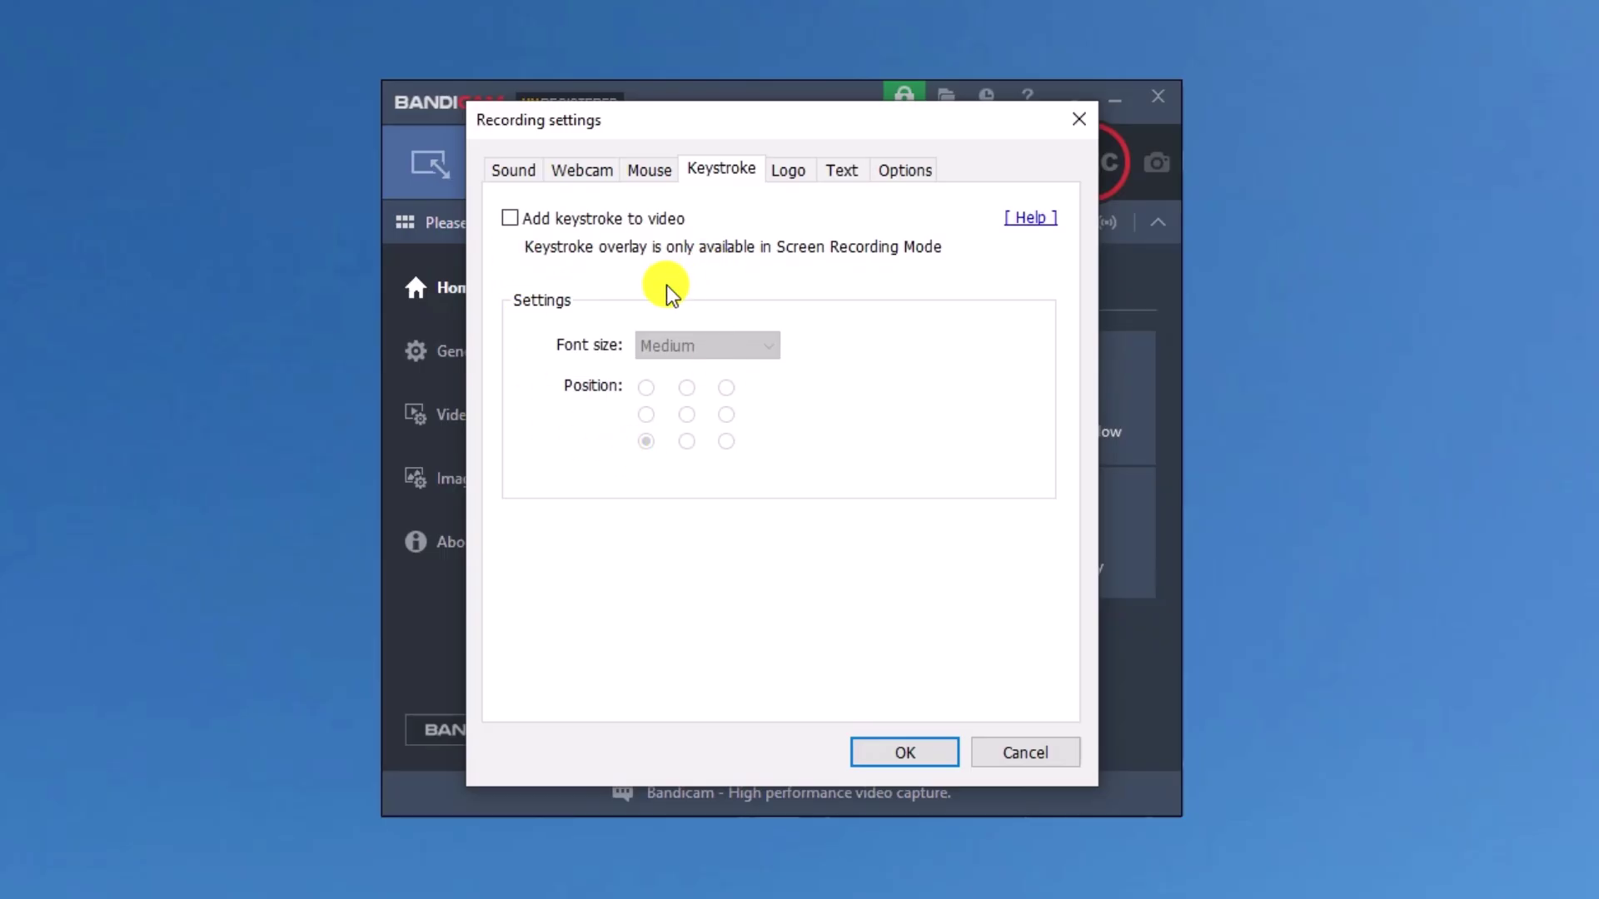
left_click(784, 169)
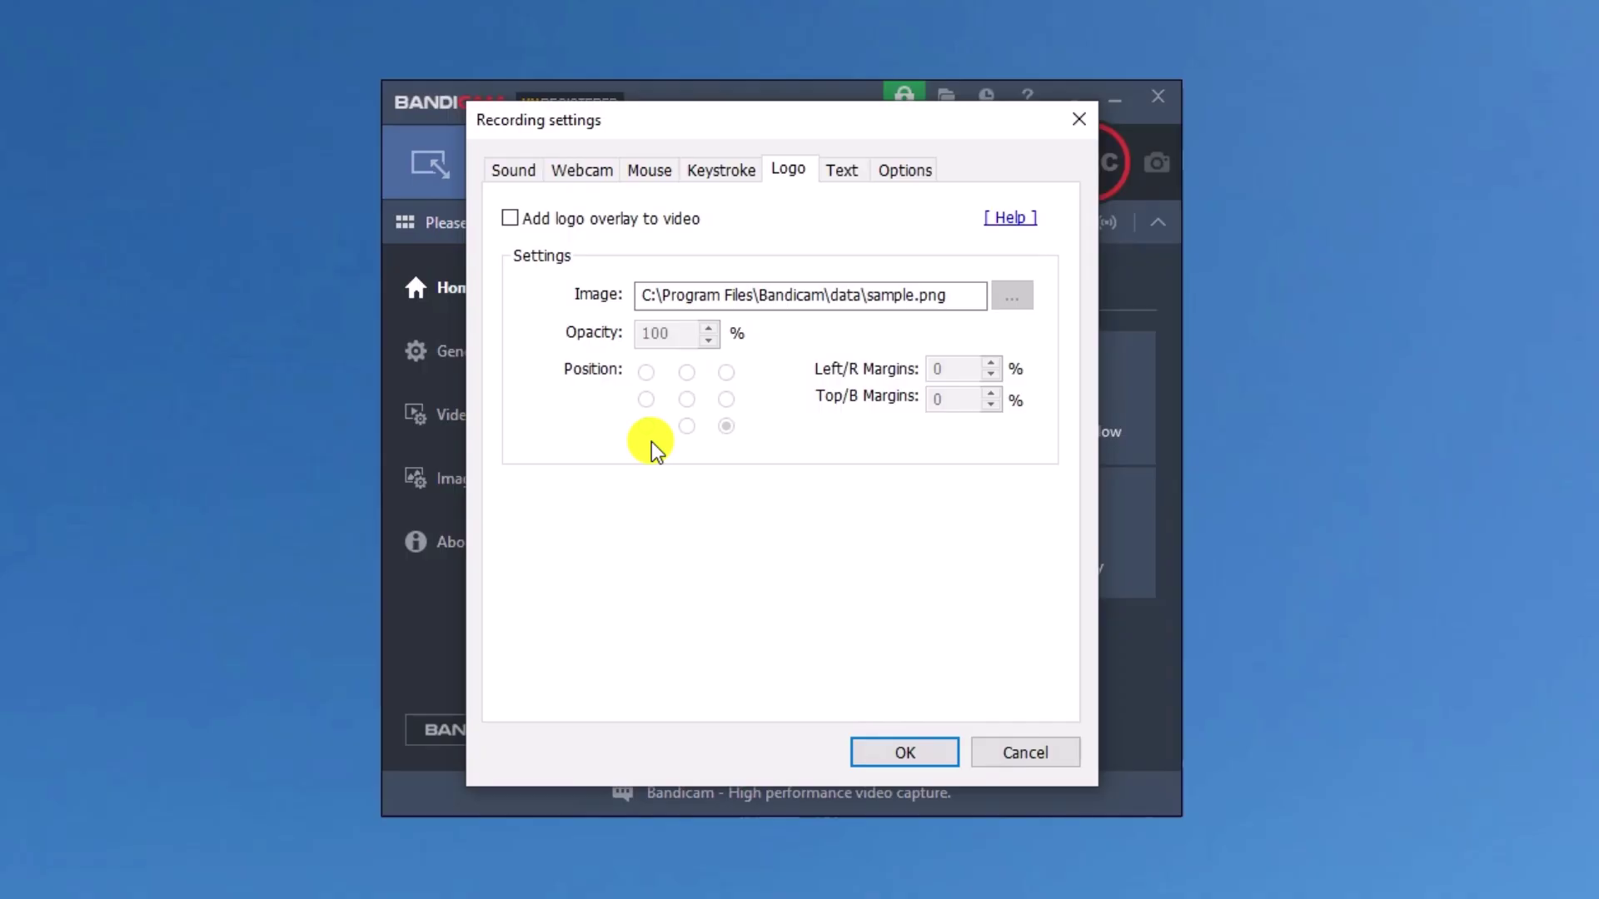
left_click(852, 168)
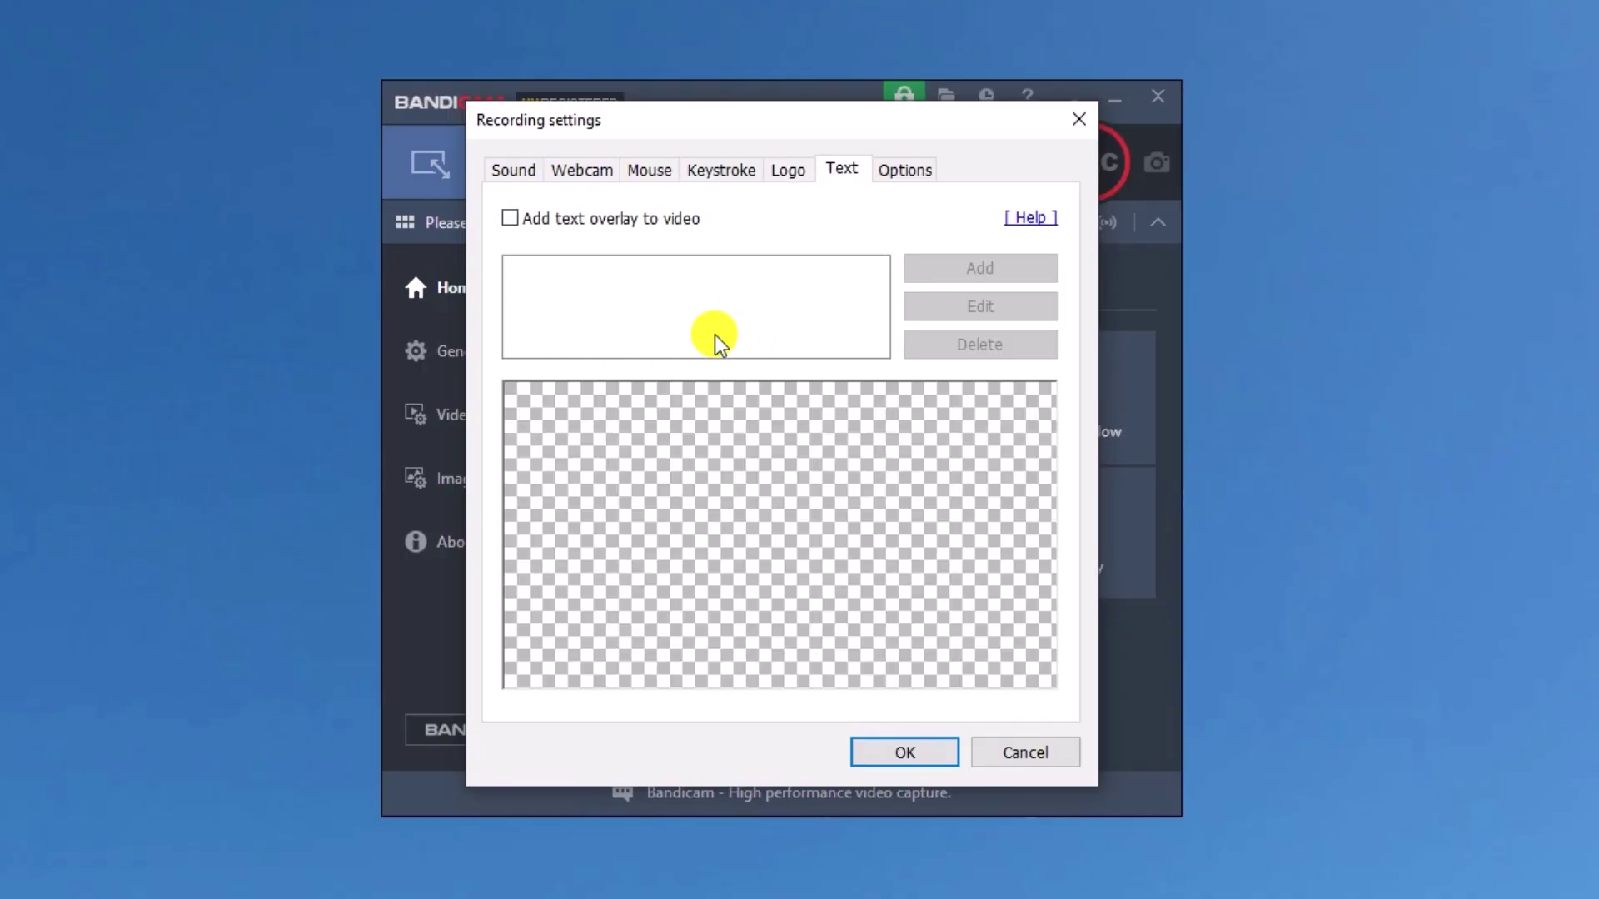
left_click(893, 174)
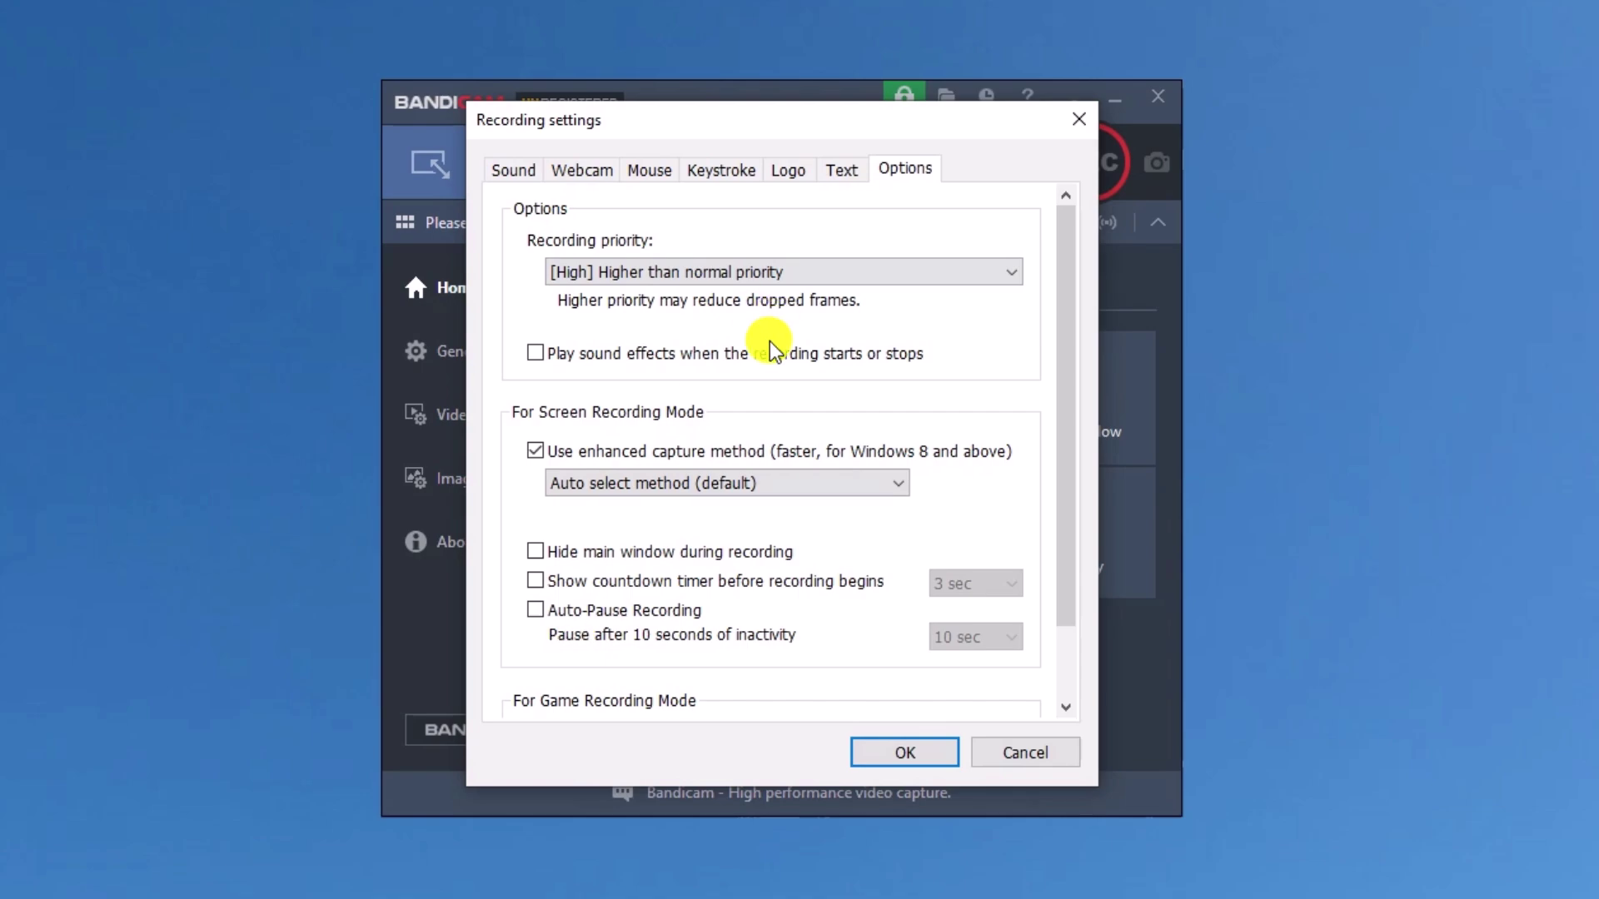
left_click(1012, 756)
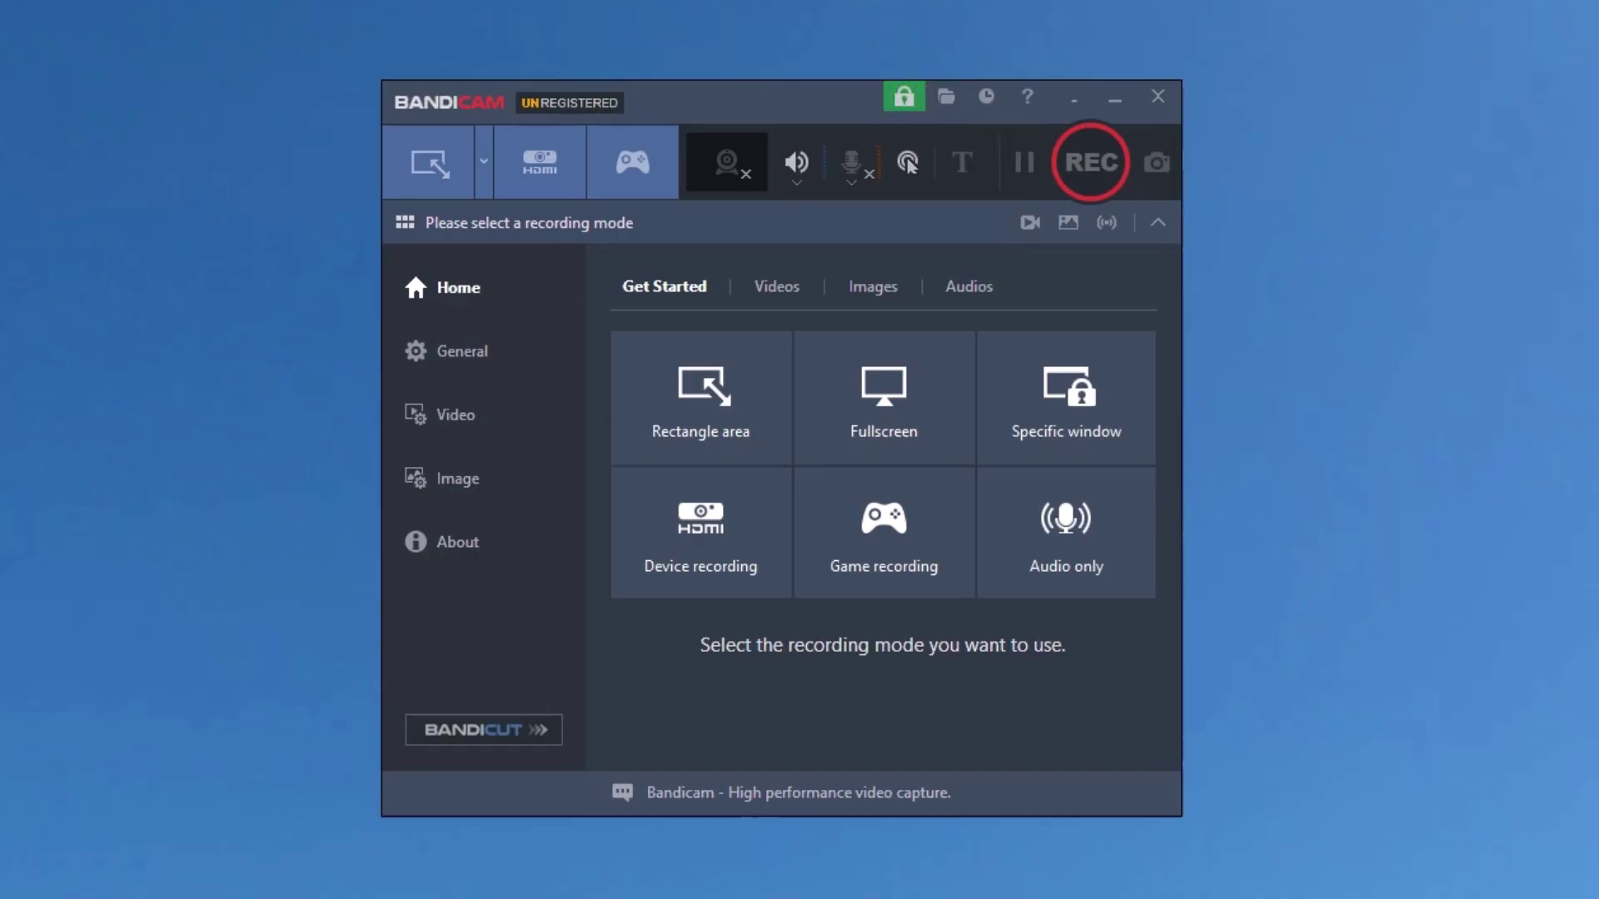
Step: Open the Documents\Bandicam output folder and display the General options page
left_click(946, 97)
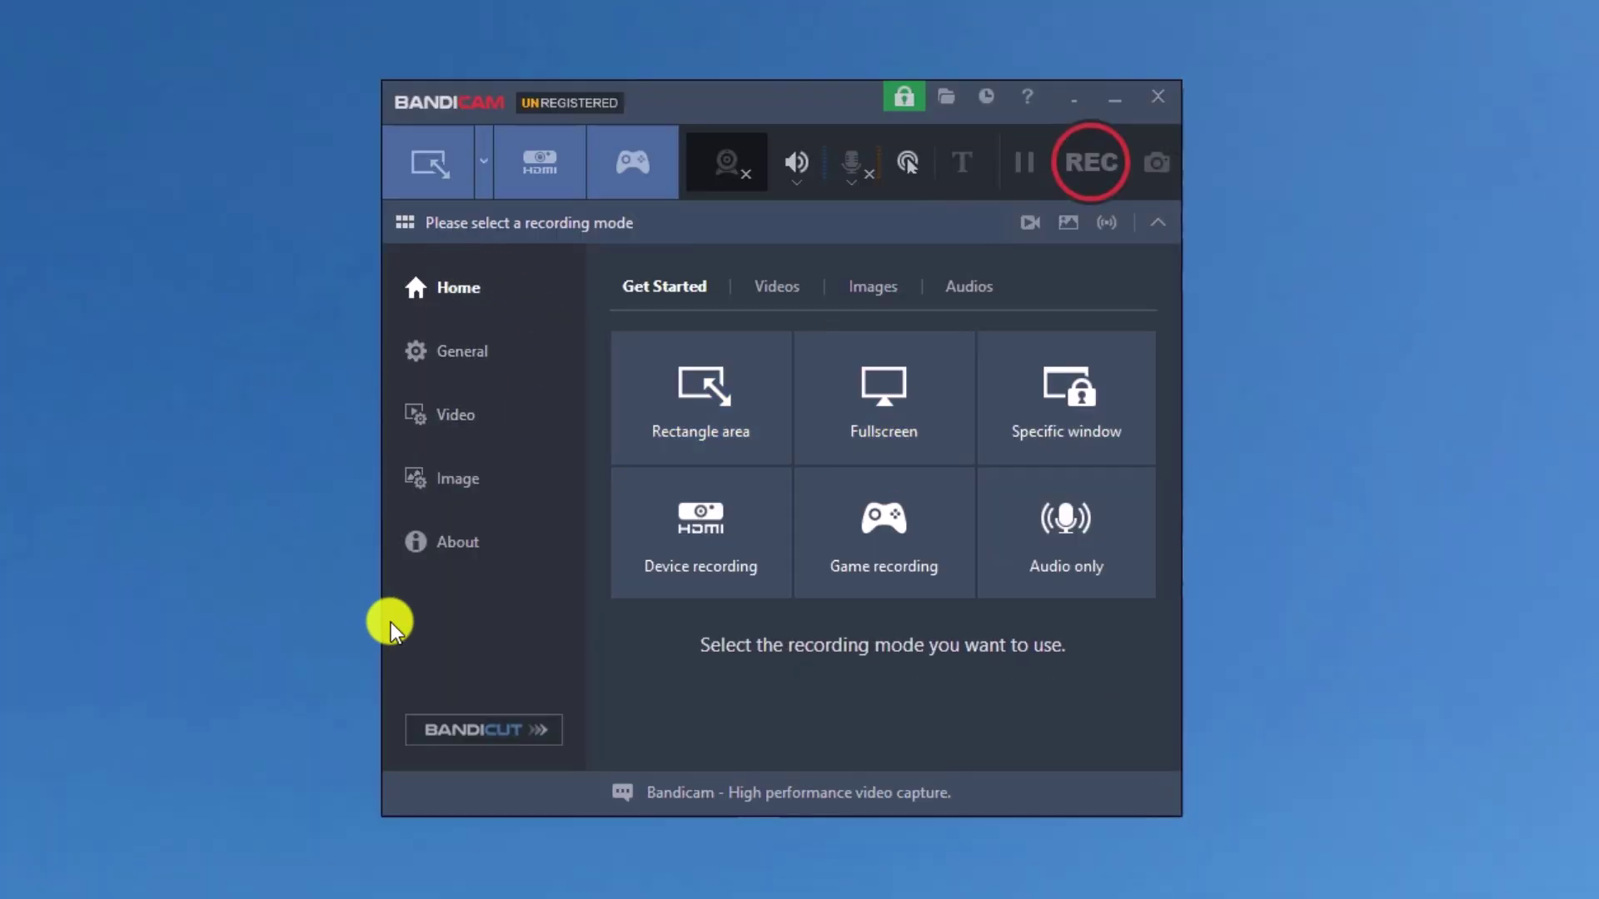
left_click(454, 359)
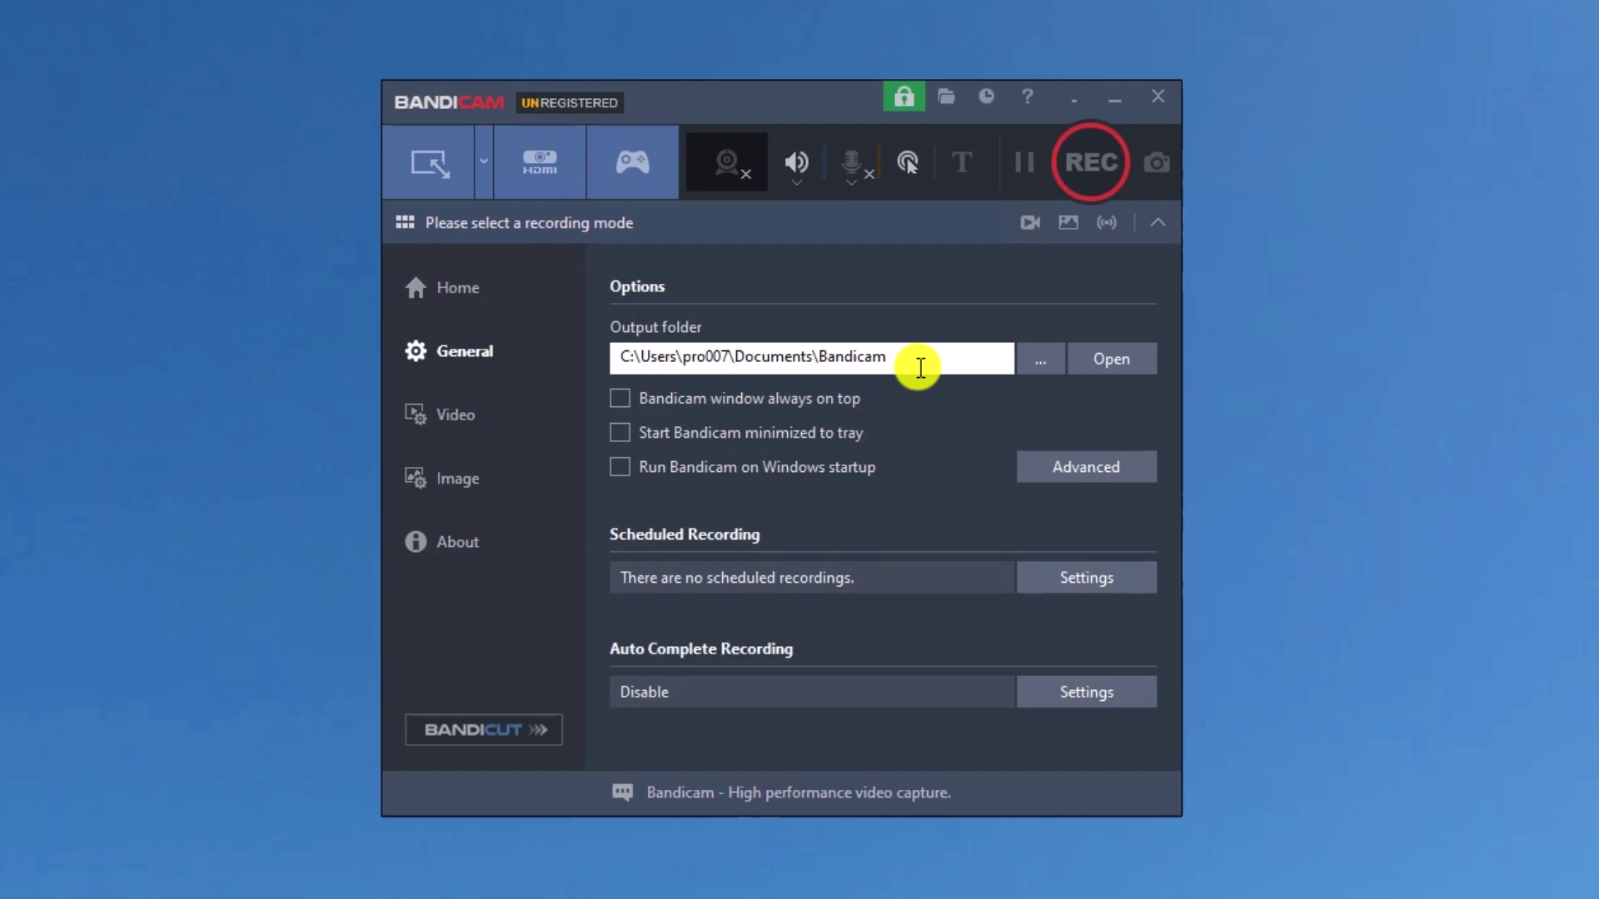
Step: Display Video options: F12 record hotkey, MP4 with H264 at 30.00fps and AAC 192kbps
left_click(451, 421)
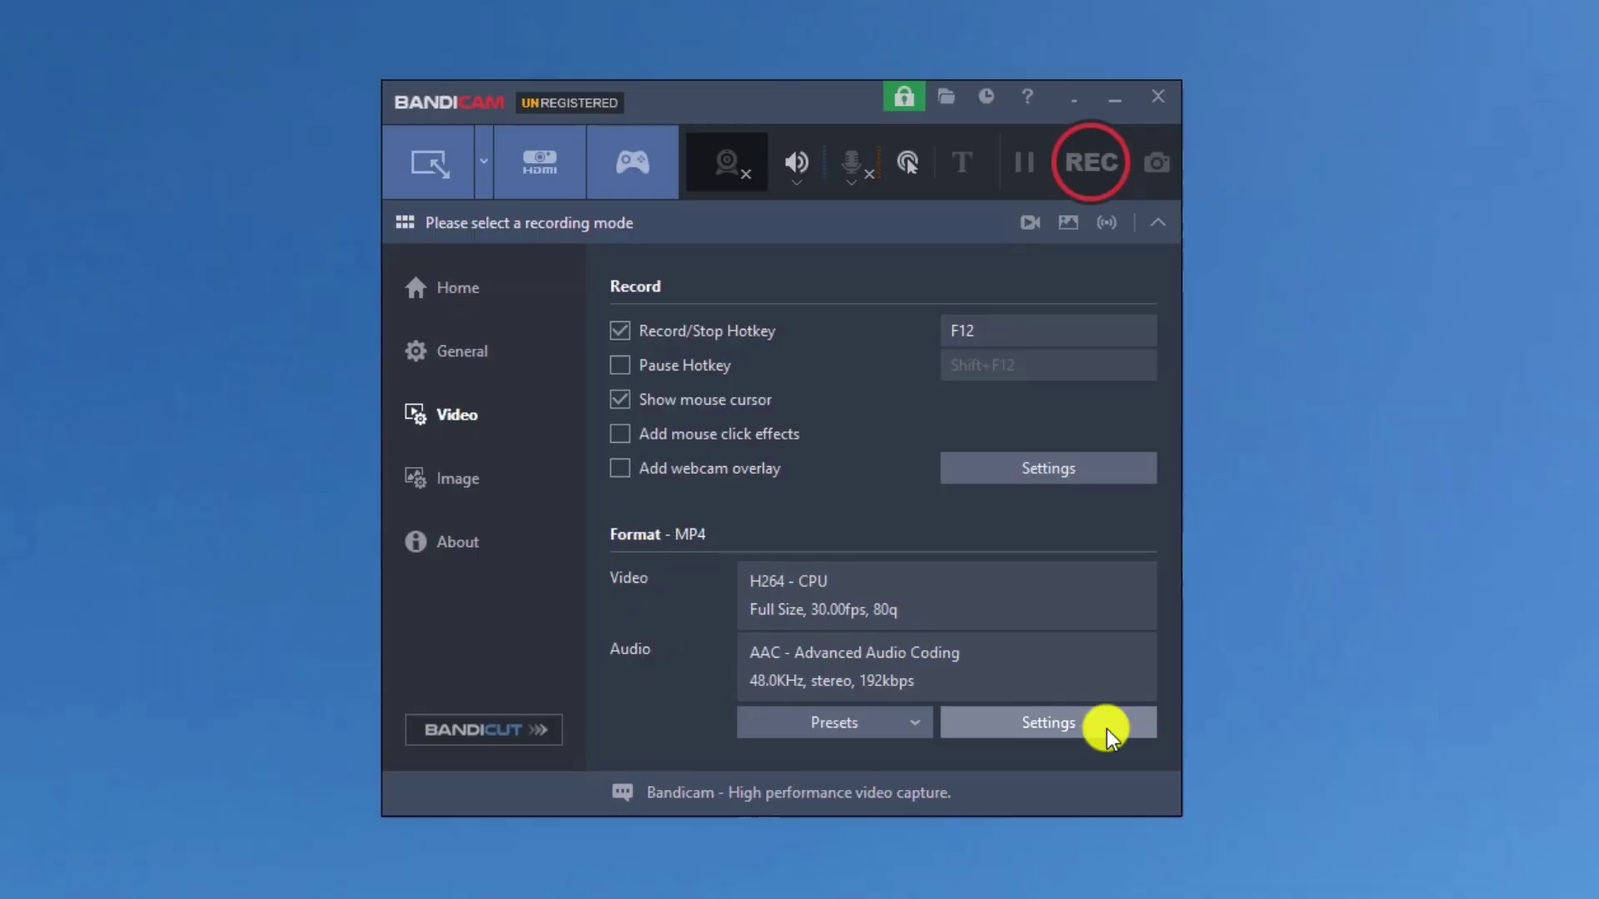
Step: Display Image options with the F11 capture hotkey and JPG - High quality format
left_click(504, 478)
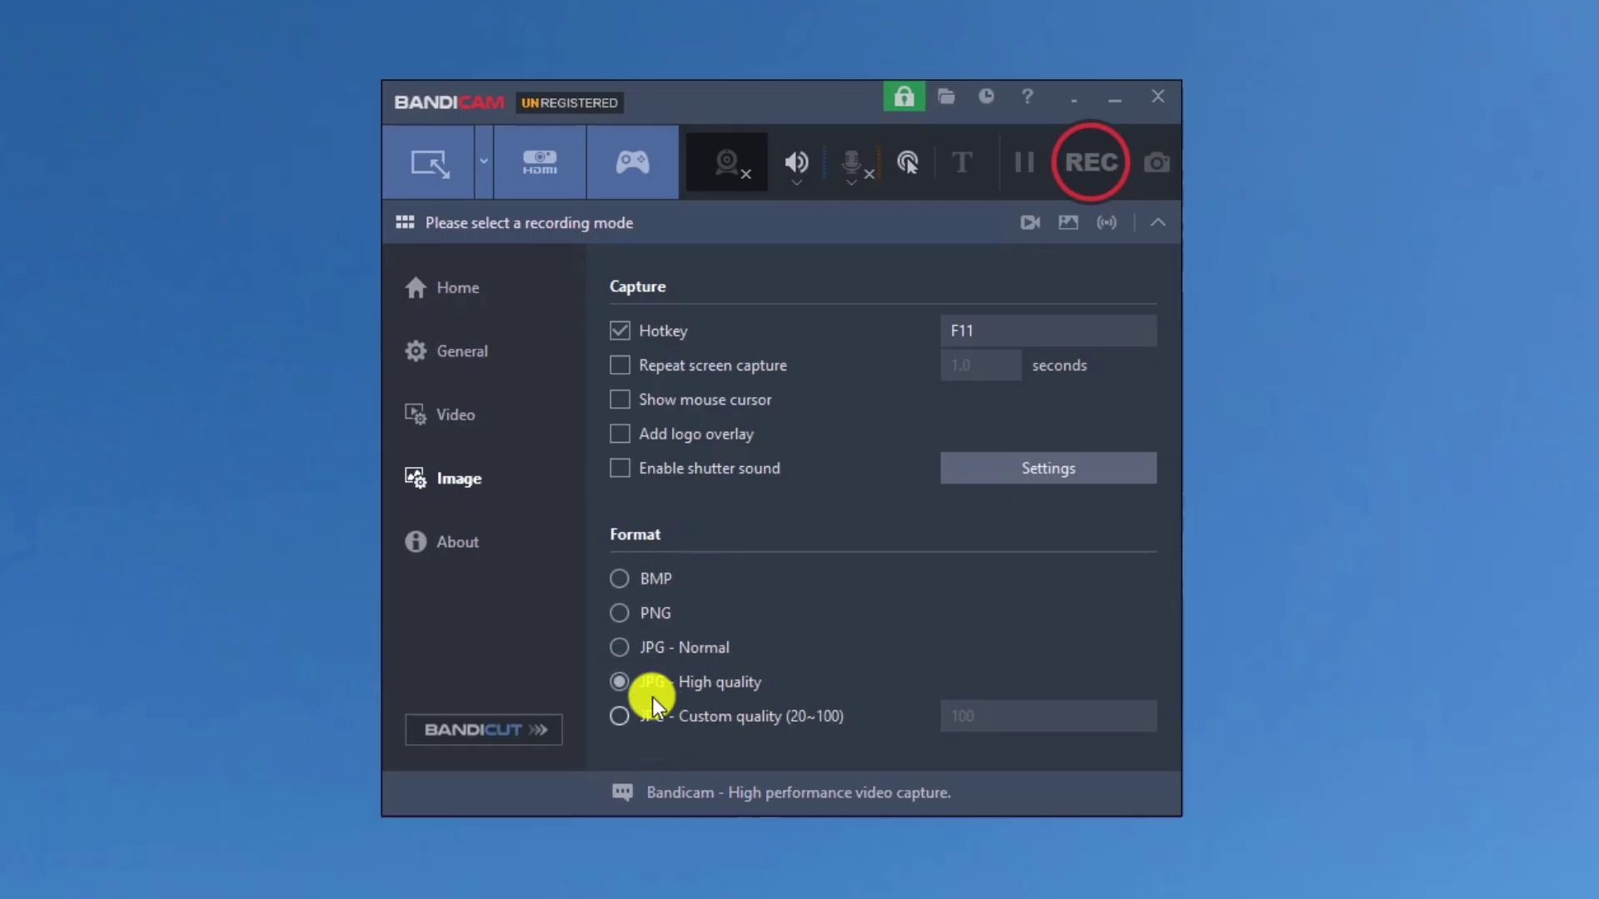
Step: View the version and license information, then list the five saved MP4 recordings
left_click(446, 542)
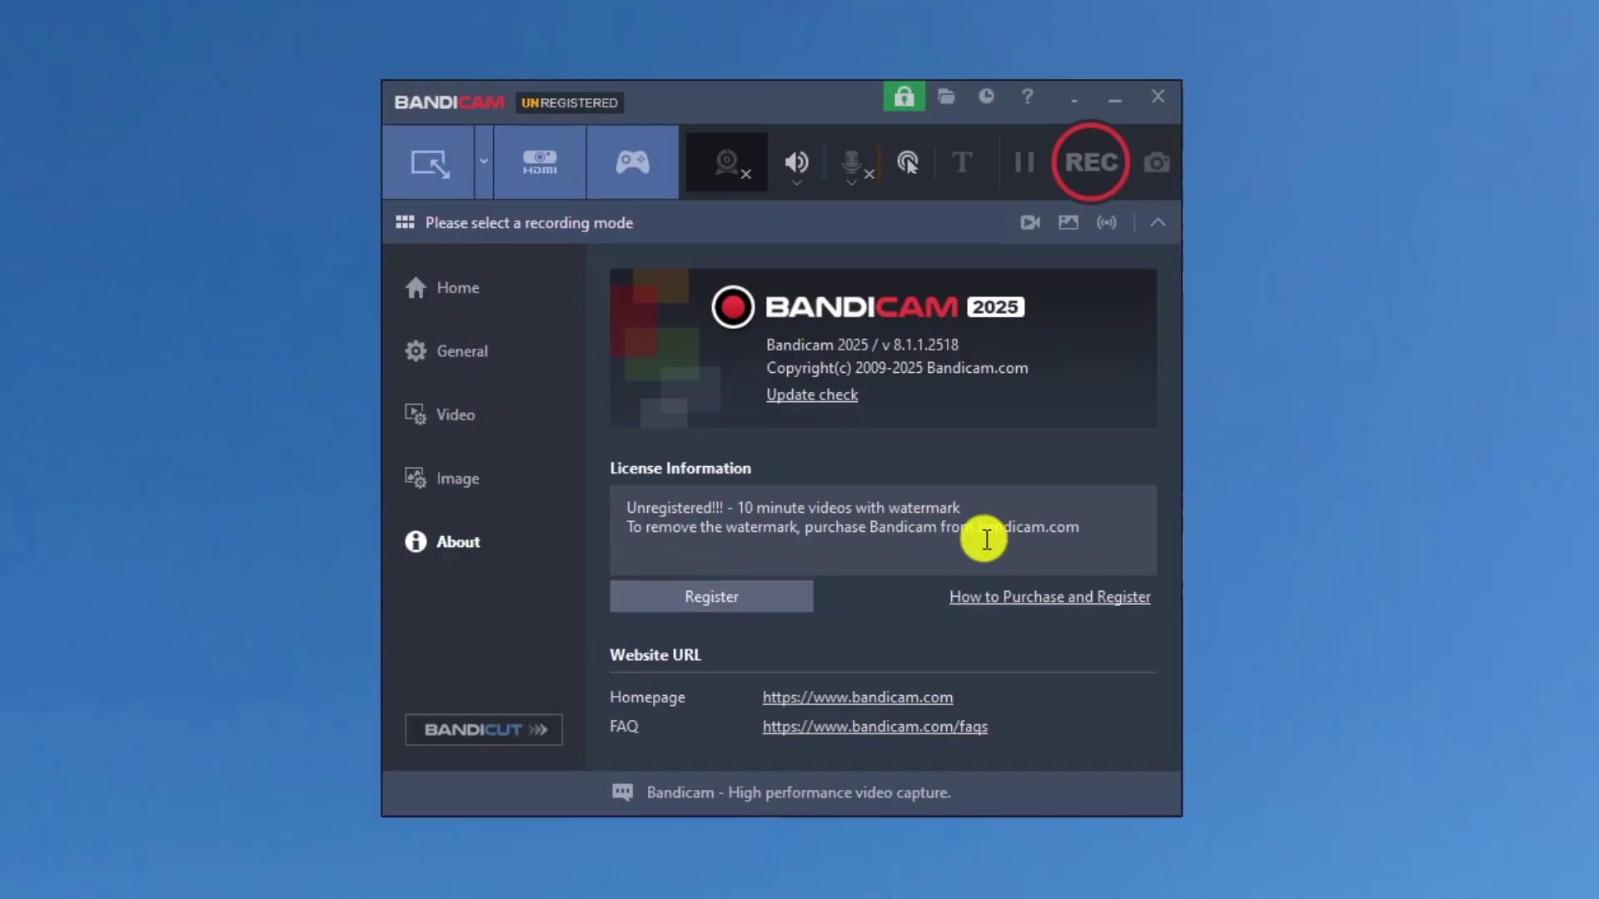
left_click(1033, 221)
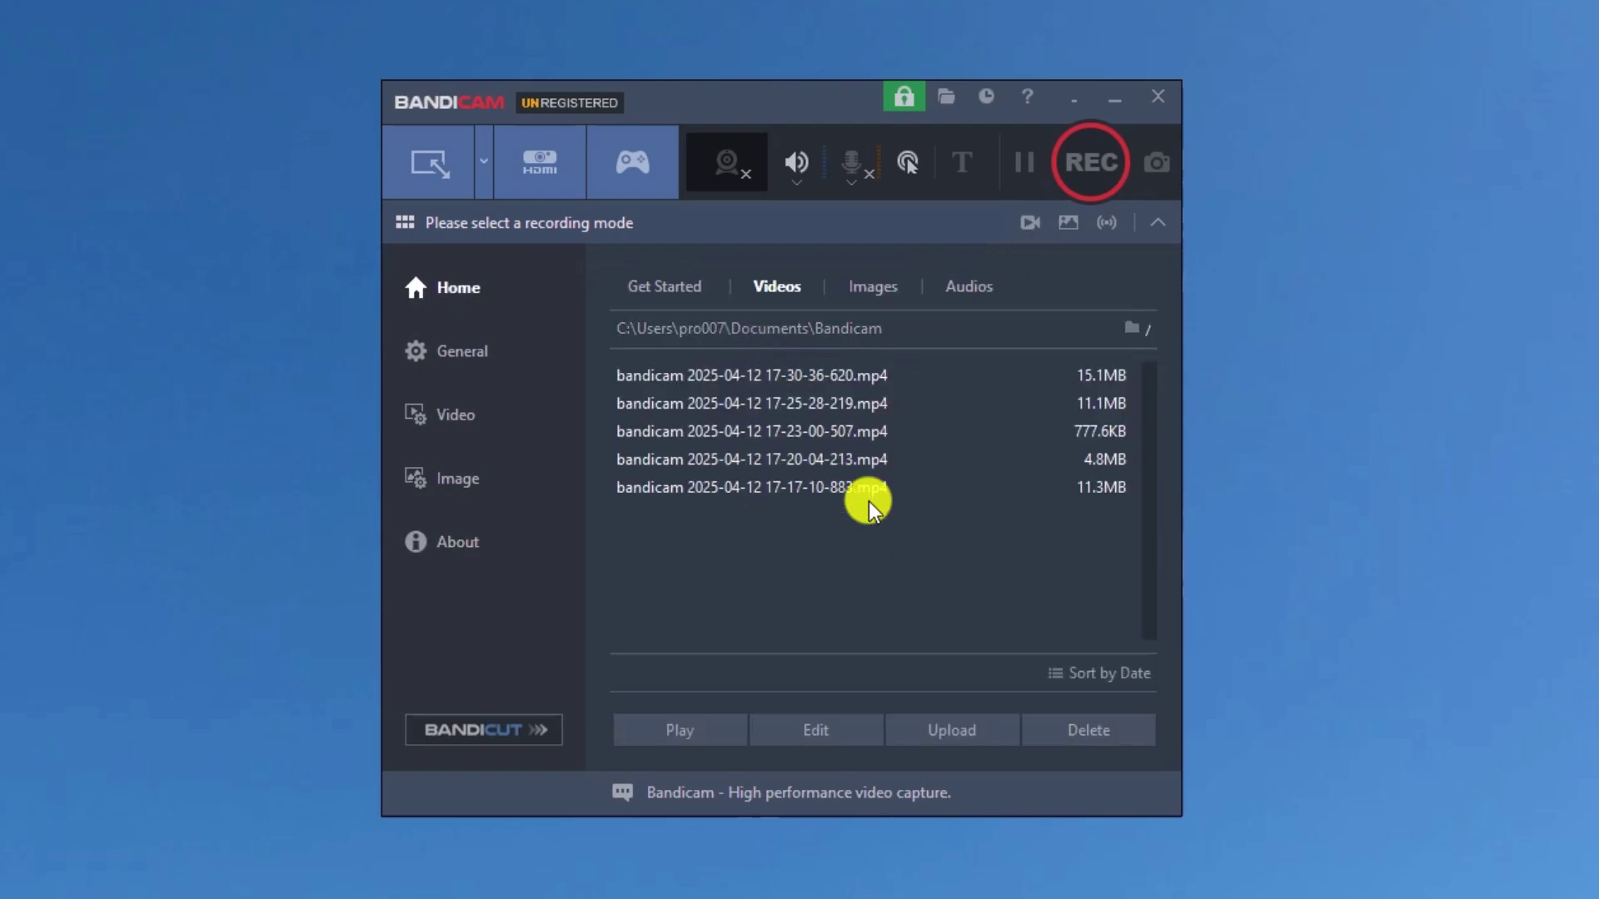
Step: Check the Images and empty Audios lists, collapsing and re-expanding the window
left_click(876, 285)
key("Right")
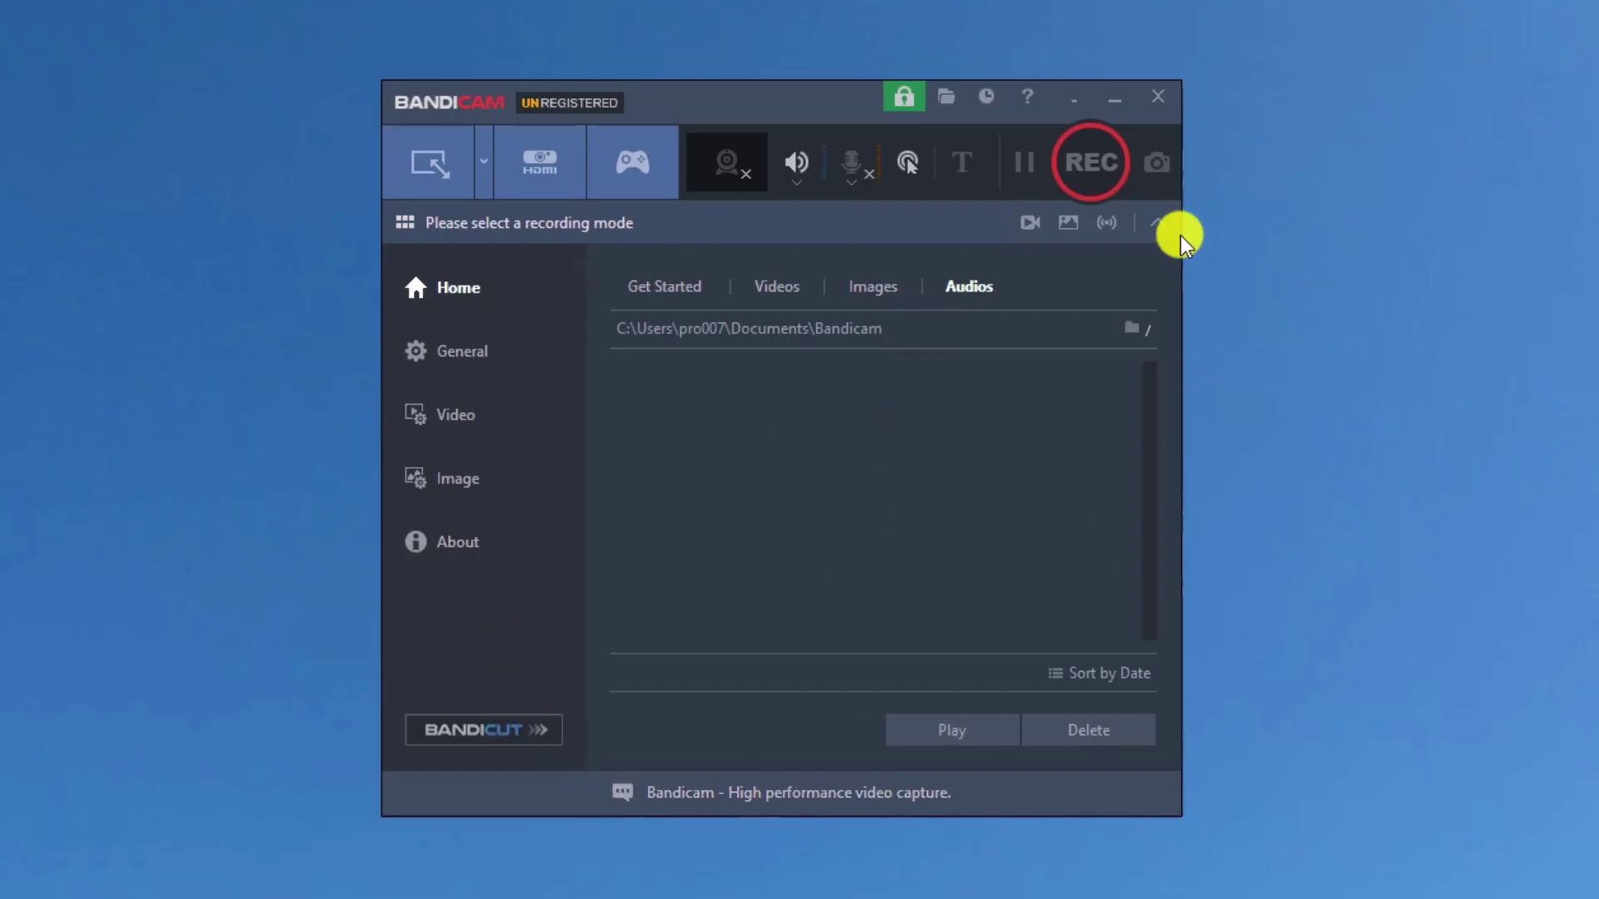
left_click(1158, 220)
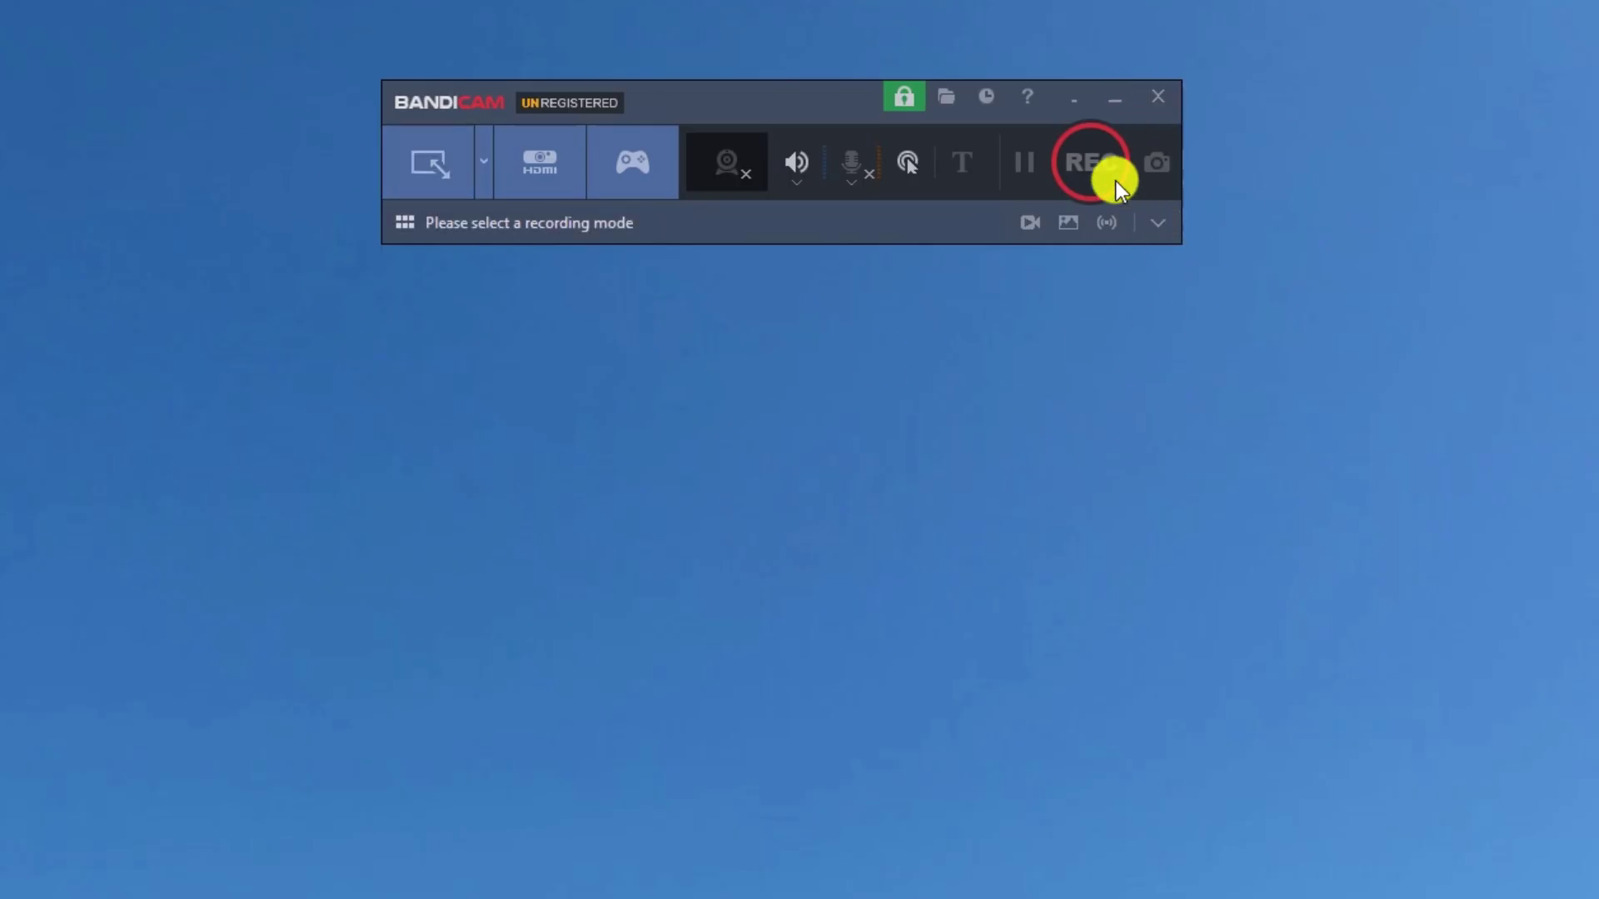
left_click(1157, 222)
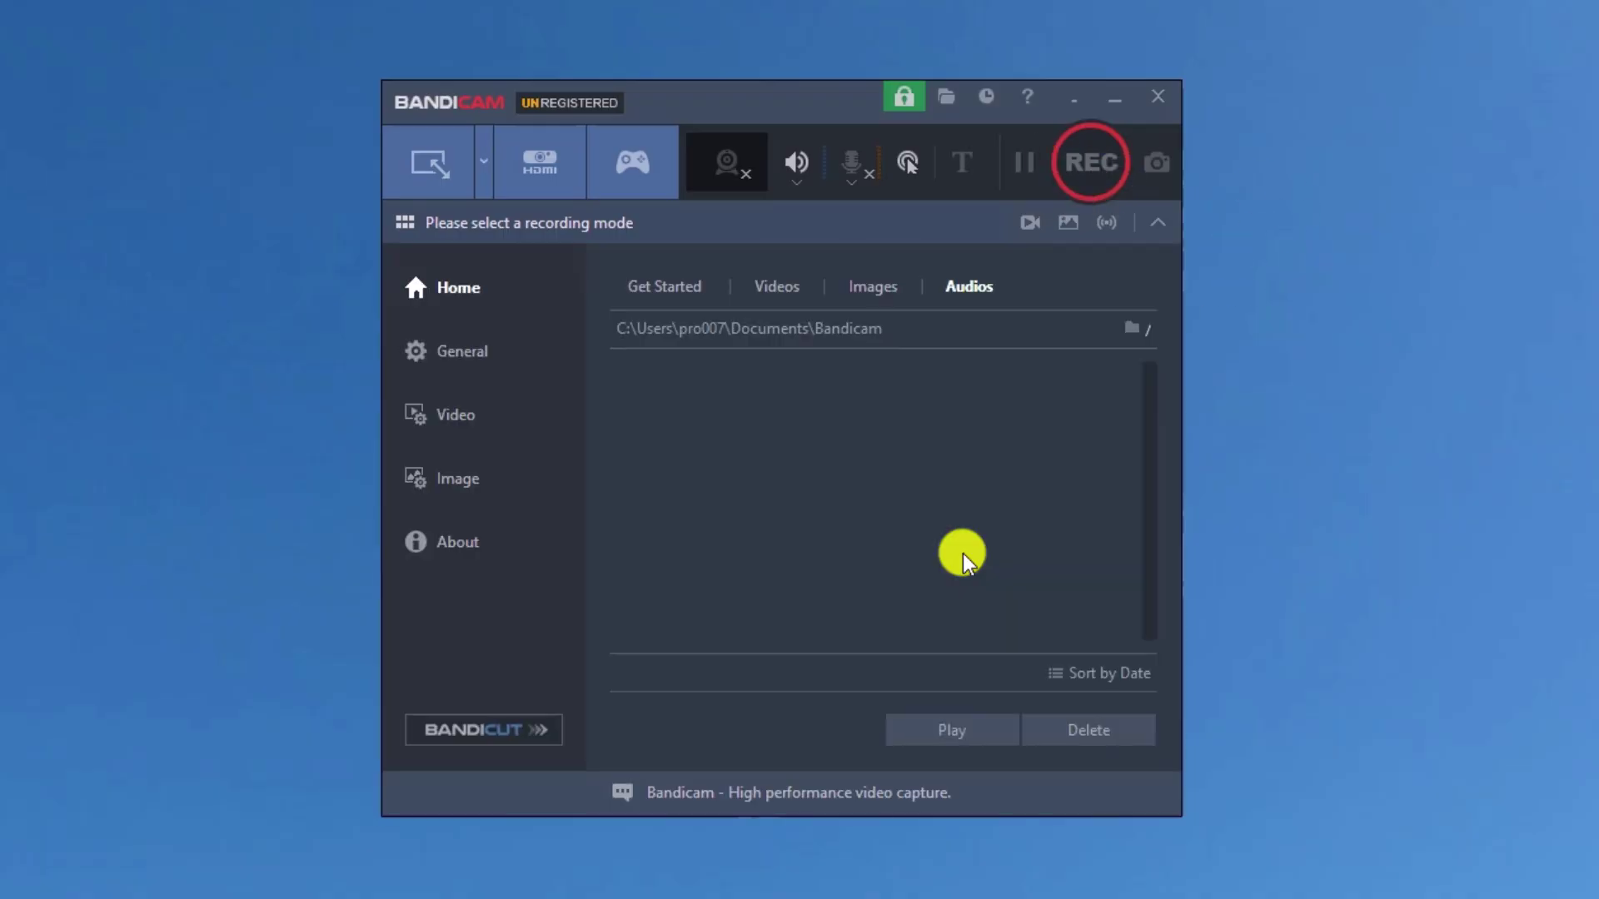
left_click(1158, 222)
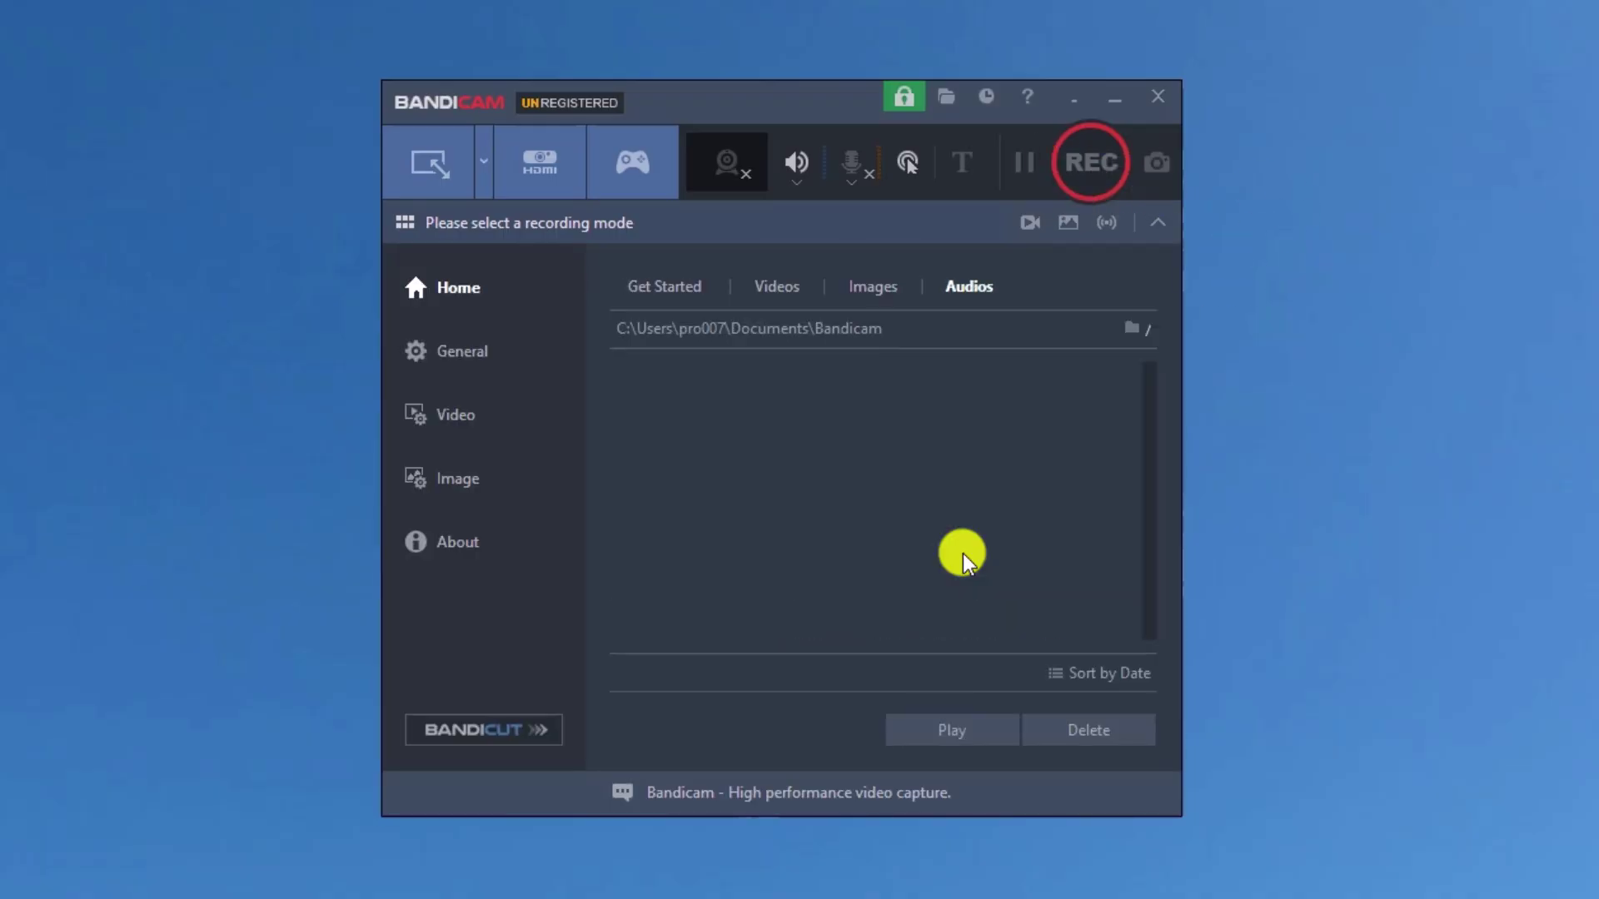